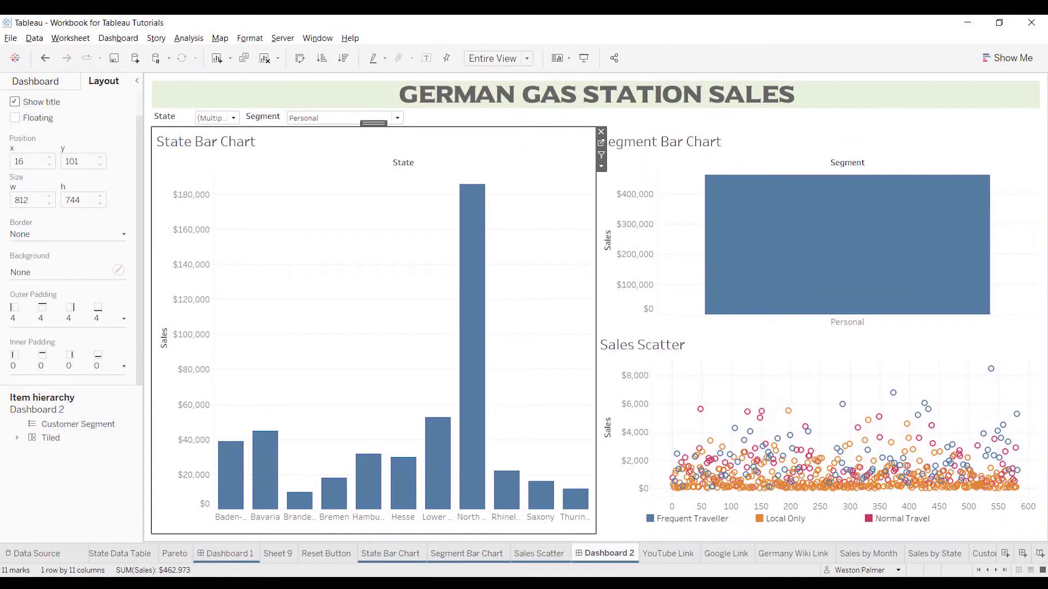
# Switch to the YouTube Link worksheet showing the 'Link to YouTube' caption
pyautogui.click(669, 554)
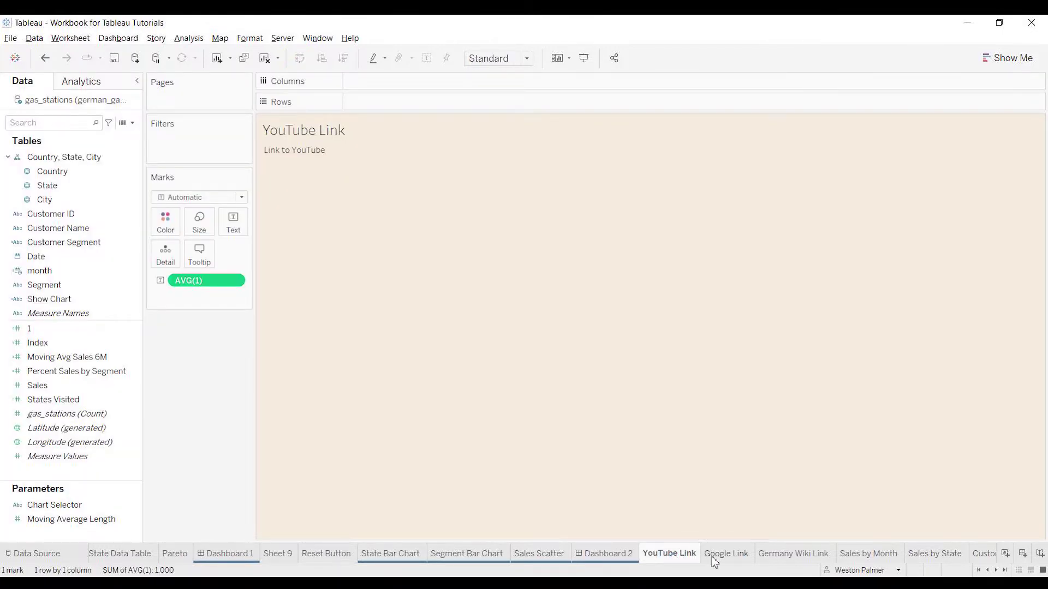
# Inspect the 'Link to YouTube' text label without changing it, then return to Dashboard 2
pyautogui.click(69, 330)
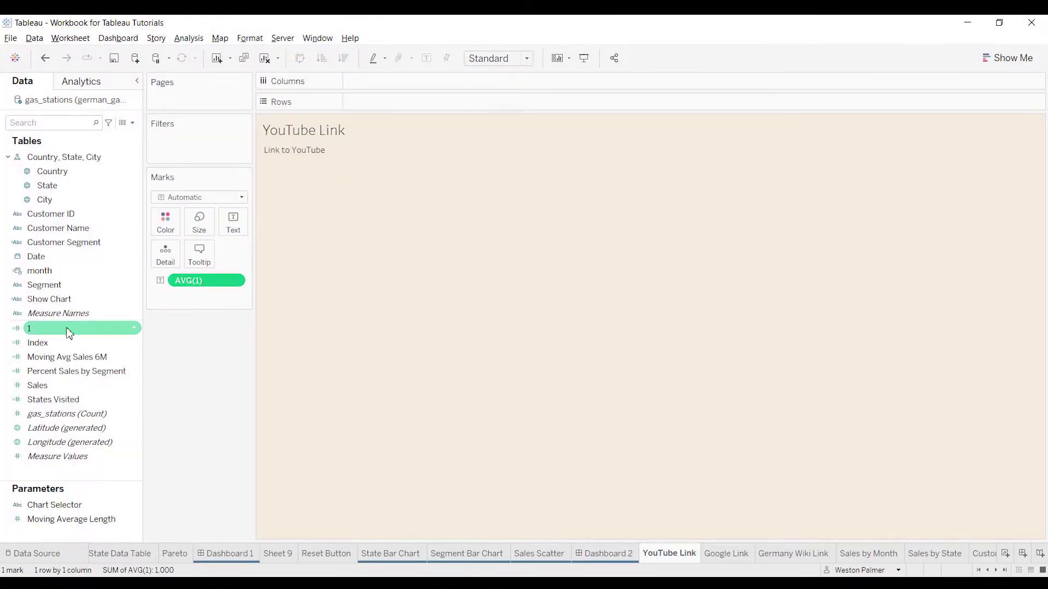
pyautogui.click(243, 232)
pyautogui.click(331, 250)
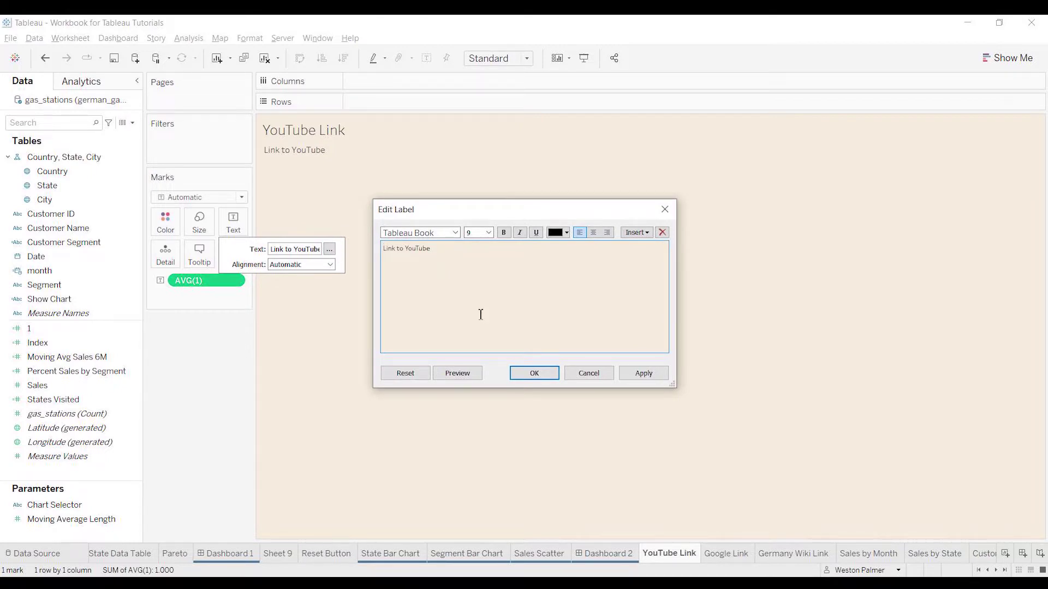
pyautogui.click(582, 377)
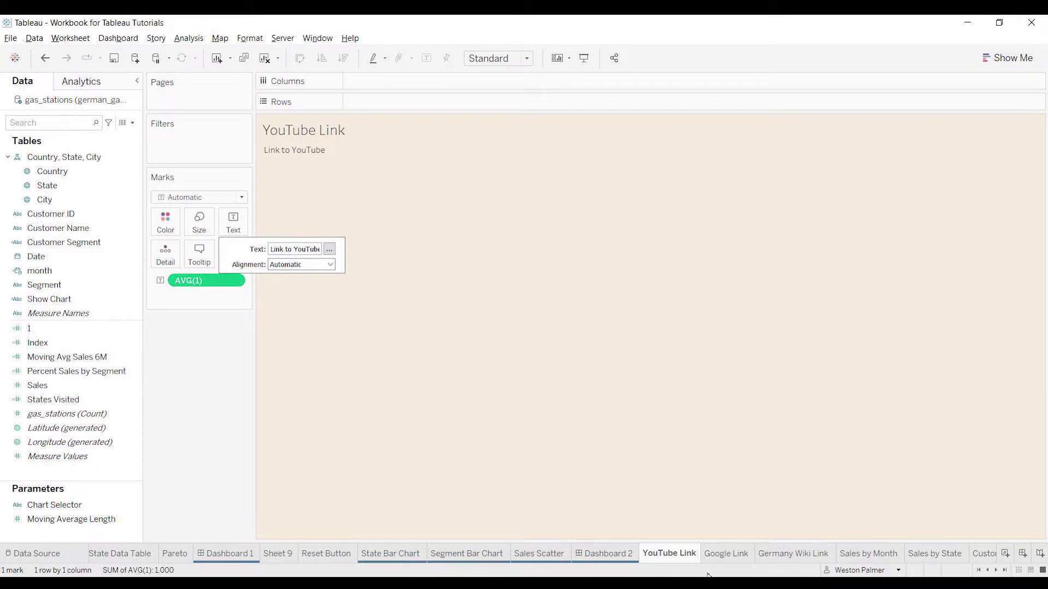
pyautogui.moveTo(808, 568)
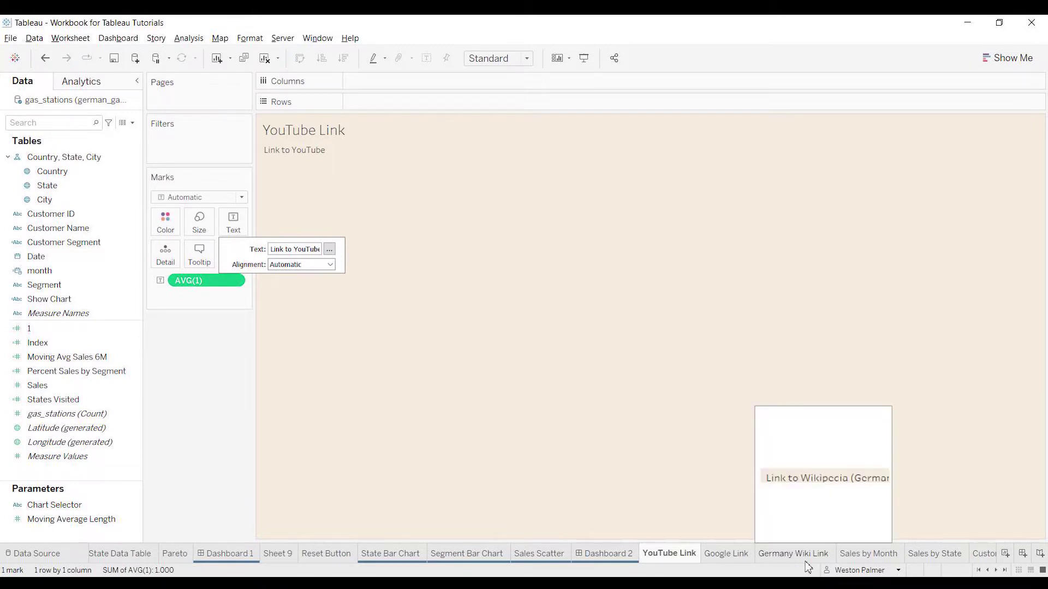
pyautogui.click(607, 553)
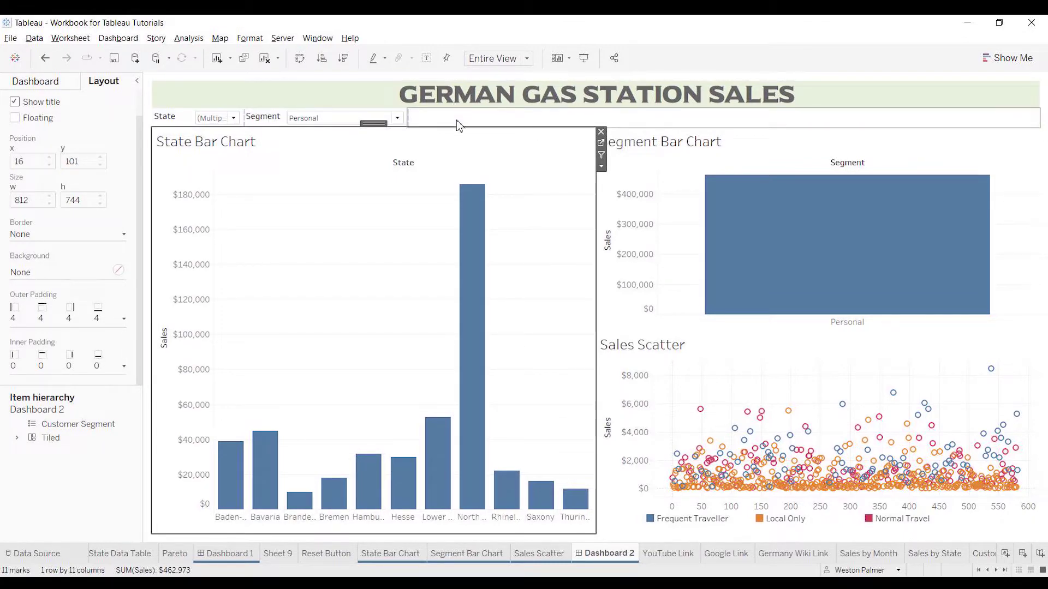
# Add a Floating Vertical container to Dashboard 2 and drop the YouTube Link sheet into it
pyautogui.click(53, 81)
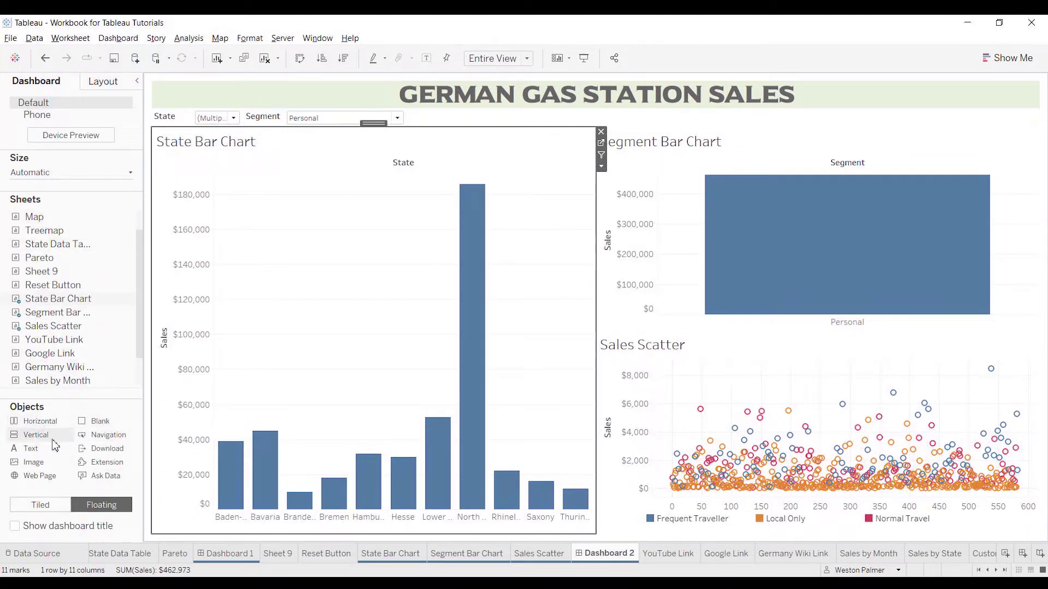
pyautogui.moveTo(53, 443); pyautogui.dragTo(406, 133)
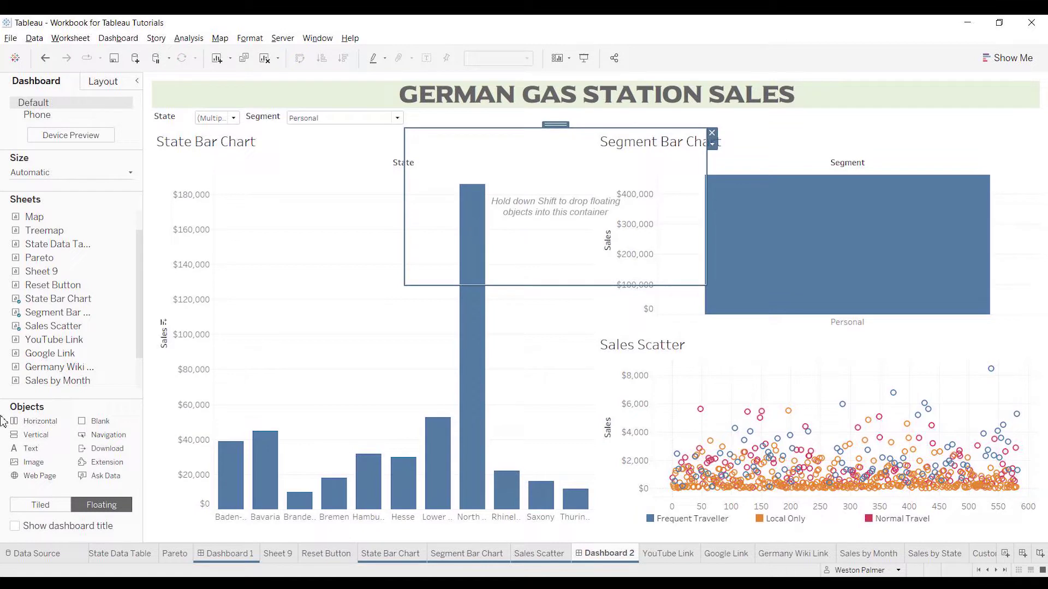
pyautogui.moveTo(69, 341); pyautogui.dragTo(428, 166)
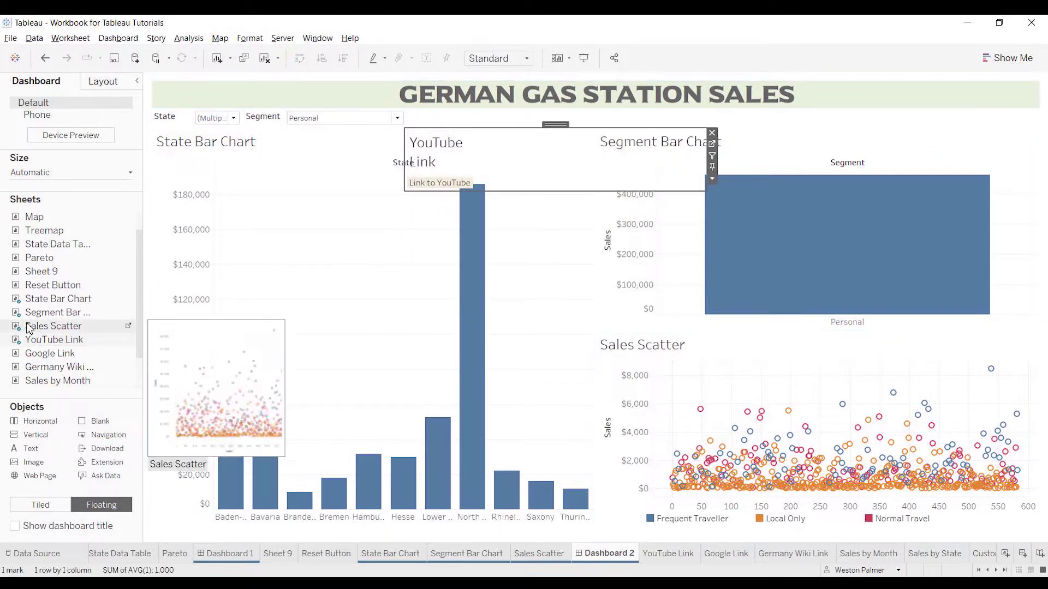
# Stack Google Link and Germany Wiki Link below YouTube Link and hide all three sheet titles
pyautogui.moveTo(100, 351); pyautogui.dragTo(497, 211)
pyautogui.moveTo(56, 372); pyautogui.dragTo(498, 269)
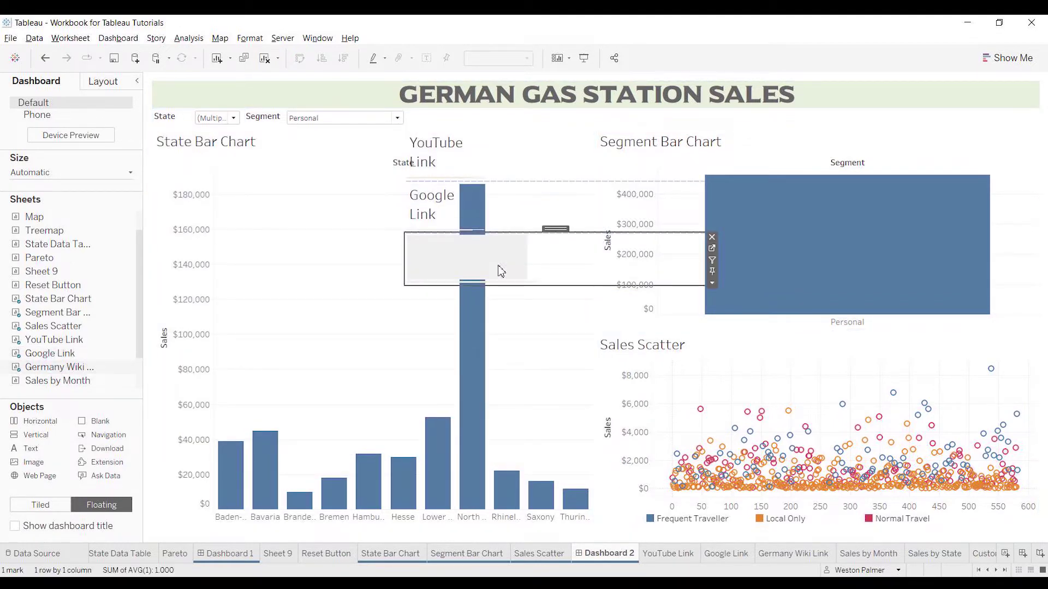
pyautogui.rightClick(432, 144)
pyautogui.click(468, 174)
pyautogui.rightClick(428, 145)
pyautogui.rightClick(421, 160)
pyautogui.click(456, 195)
pyautogui.rightClick(439, 180)
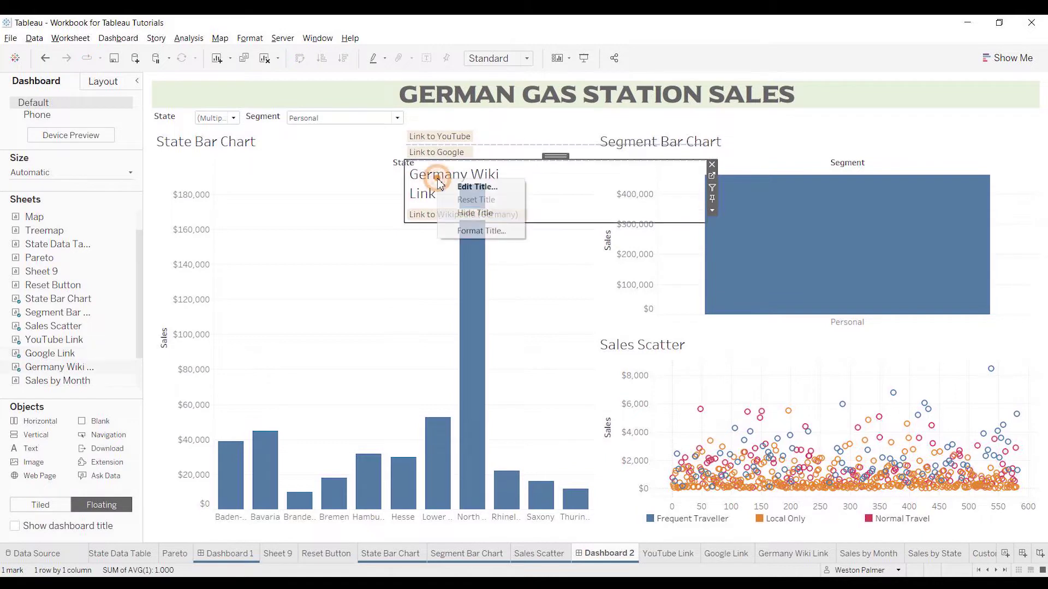
pyautogui.click(474, 212)
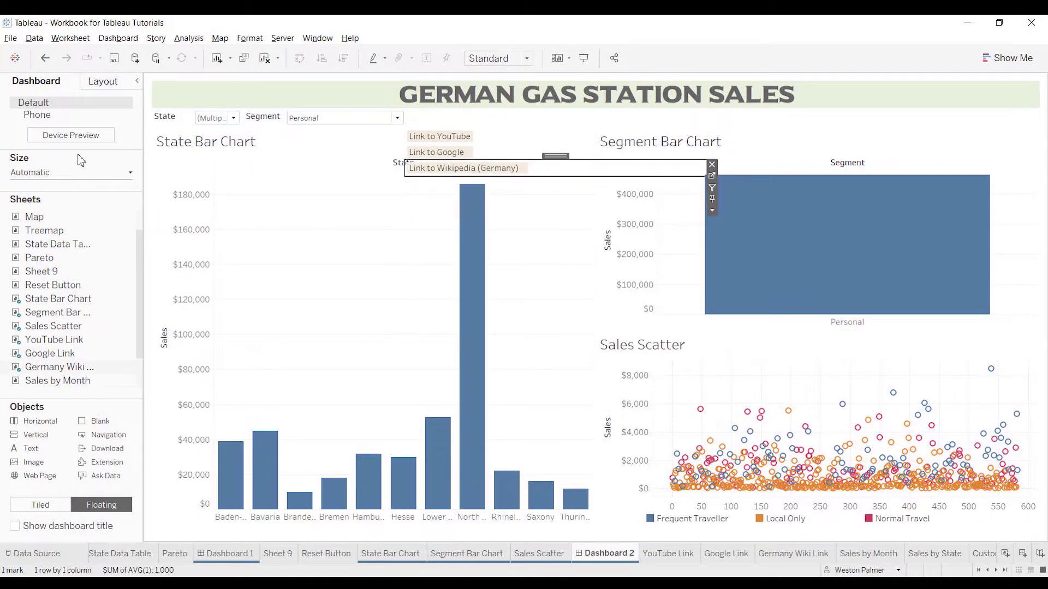
# Give the link container a light beige 100% background and shrink it to 264 by 87
pyautogui.click(584, 205)
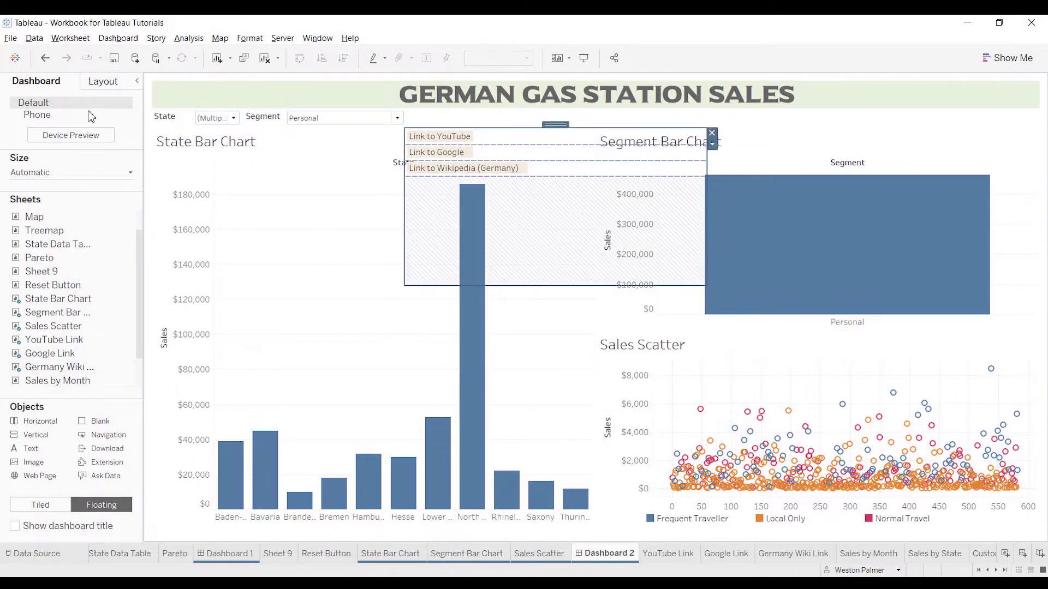
pyautogui.click(94, 87)
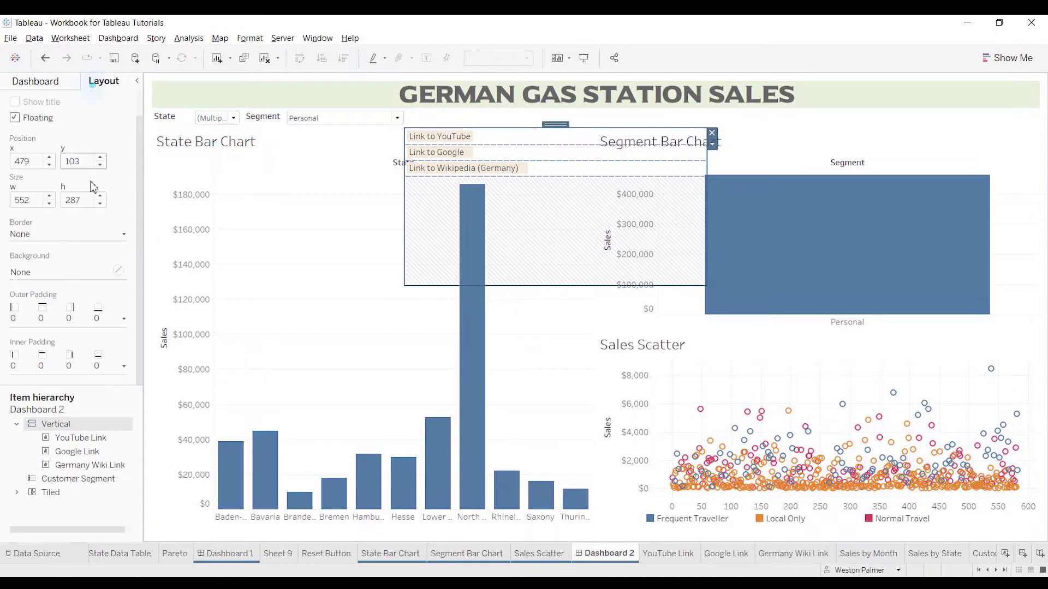
pyautogui.click(117, 270)
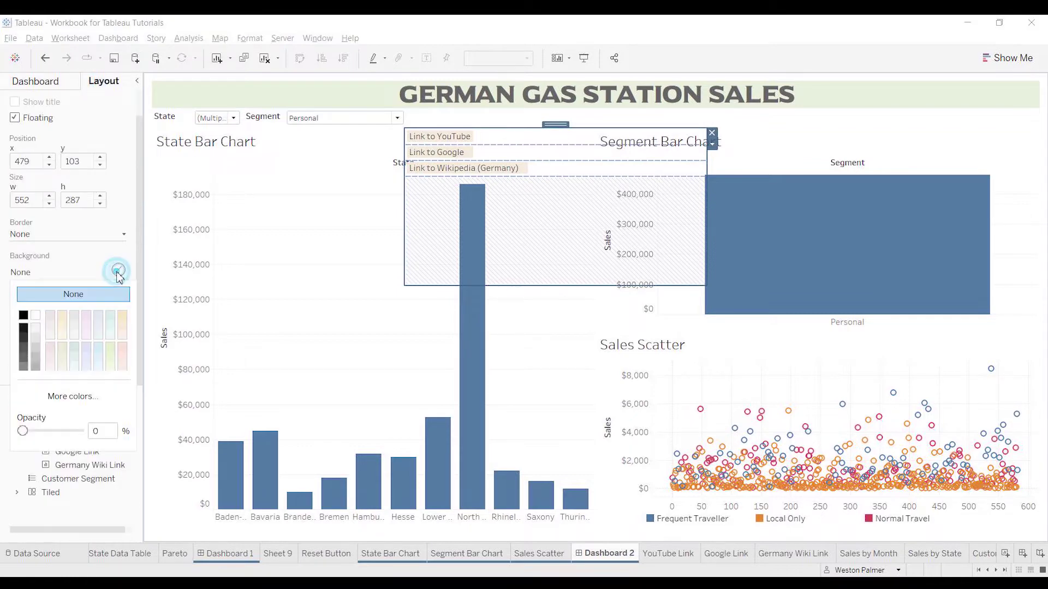
pyautogui.click(63, 321)
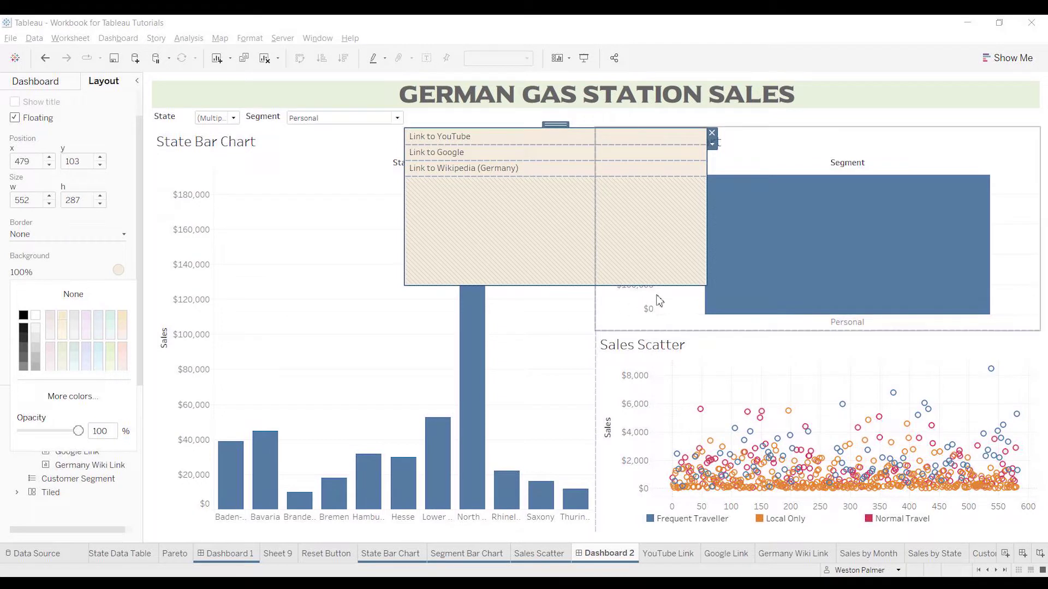
pyautogui.moveTo(701, 281); pyautogui.dragTo(550, 178)
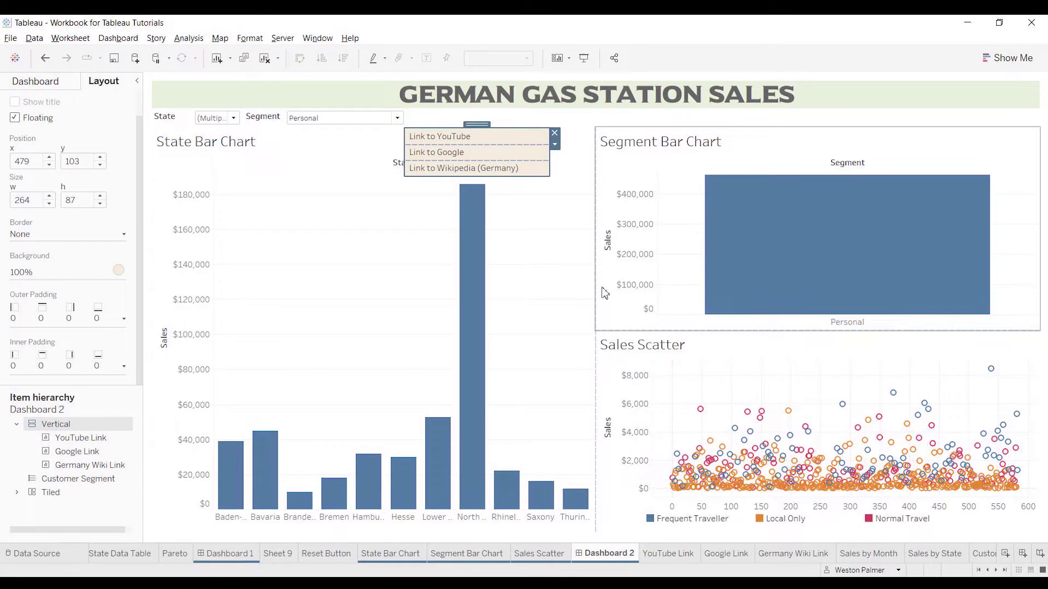
# Add a Show/Hide button to the link container, test collapsing and expanding it, and edit the button
pyautogui.click(555, 144)
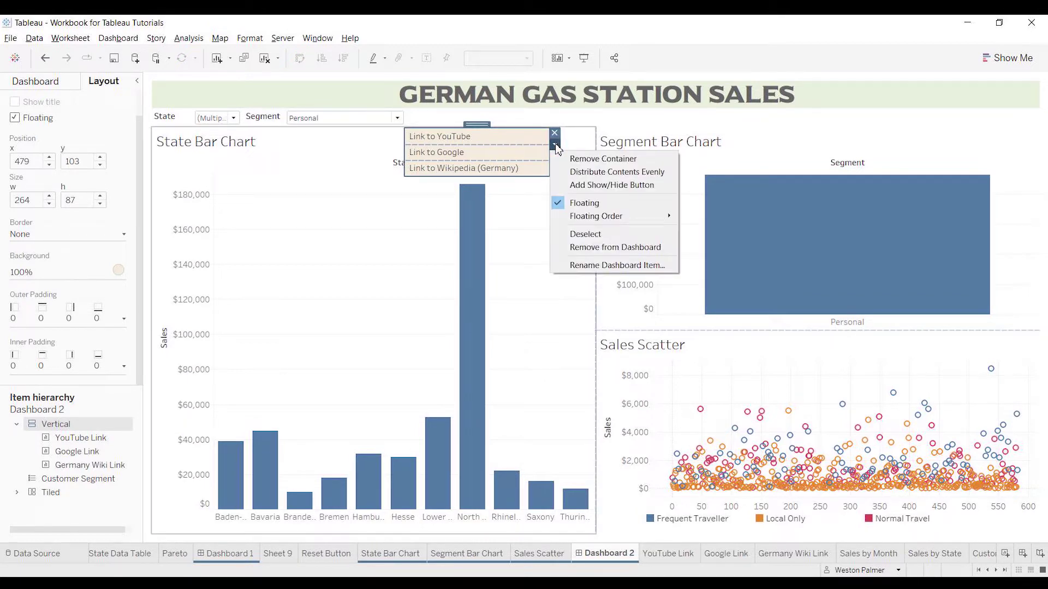
pyautogui.click(664, 186)
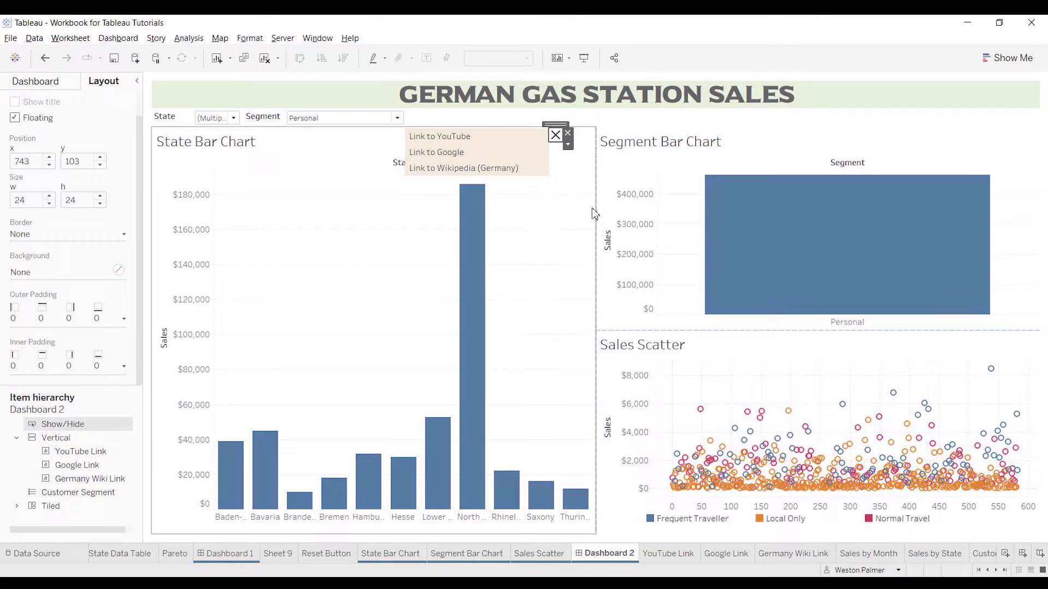
pyautogui.click(555, 138)
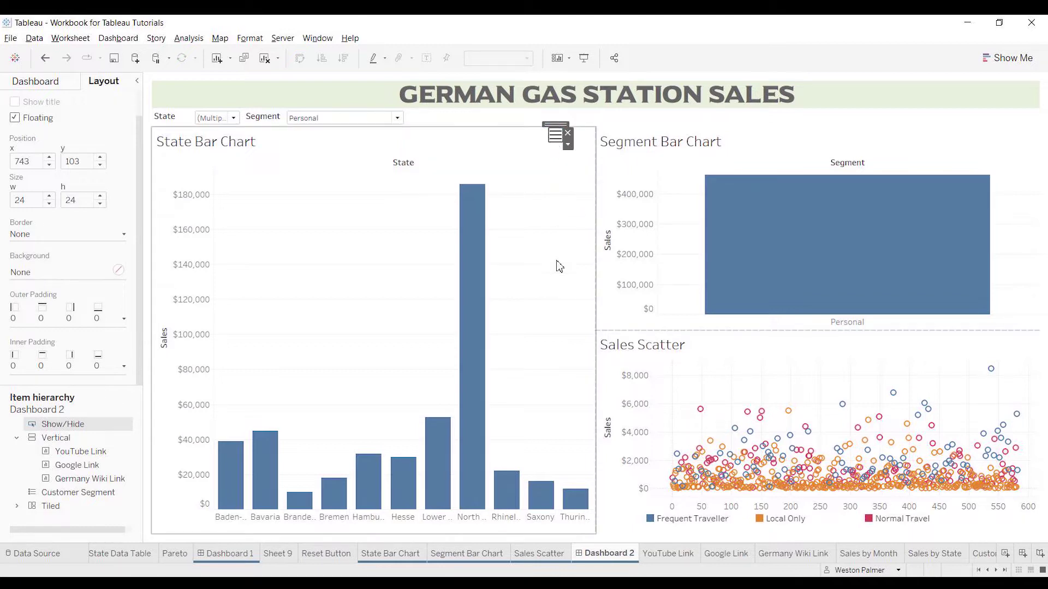
pyautogui.click(554, 136)
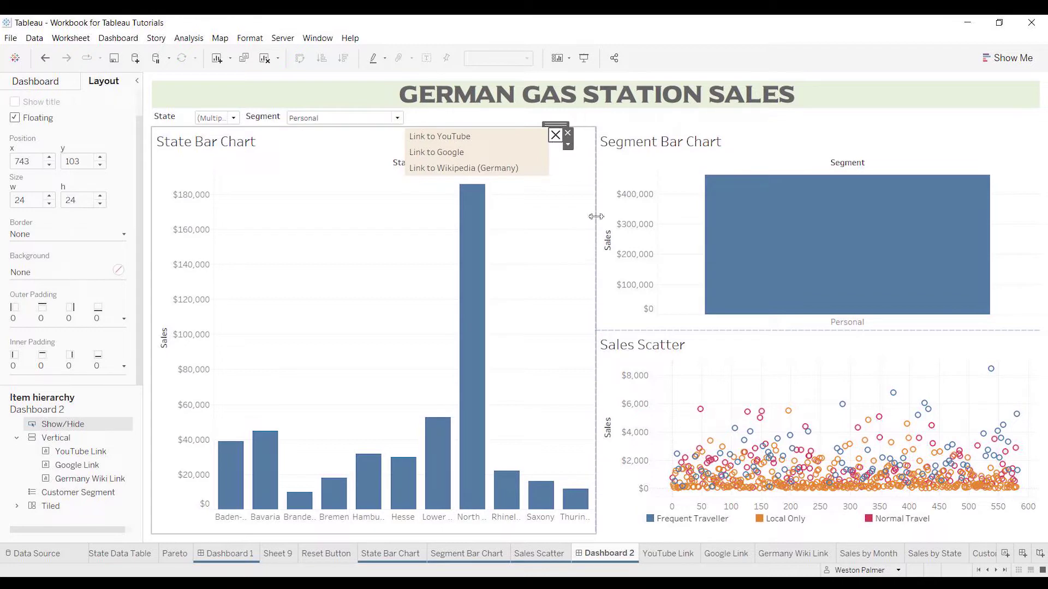
pyautogui.click(571, 144)
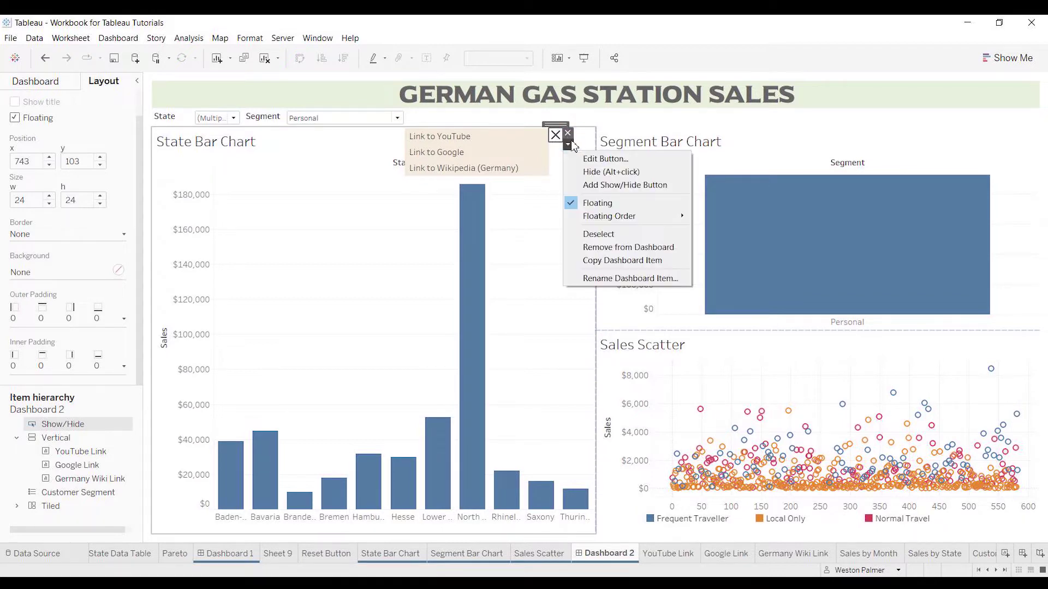
pyautogui.click(594, 158)
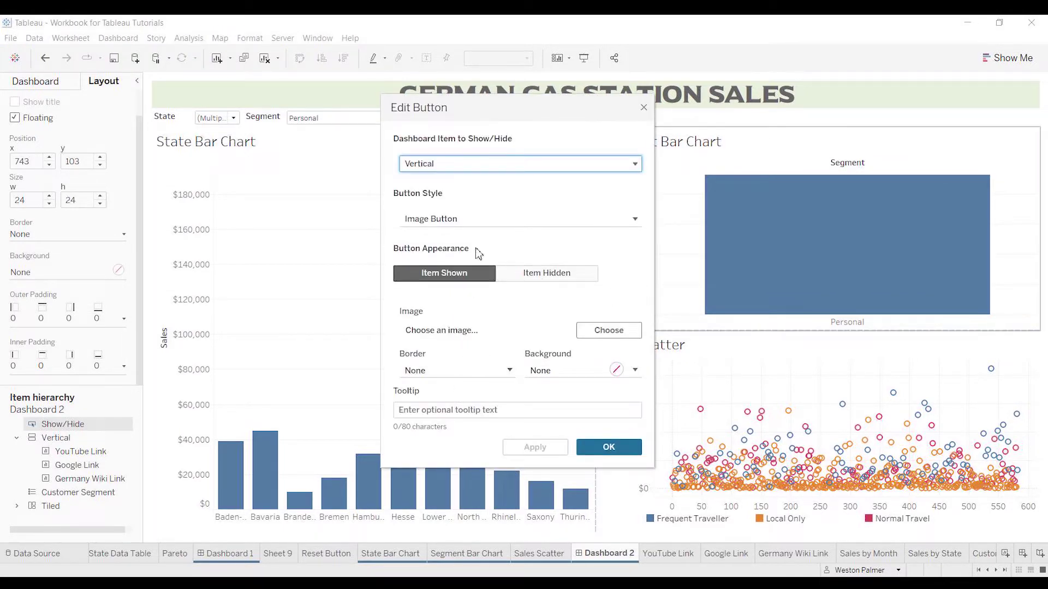
# Make the control a Text Button titled 'Internet links' for both shown and hidden states
pyautogui.click(443, 222)
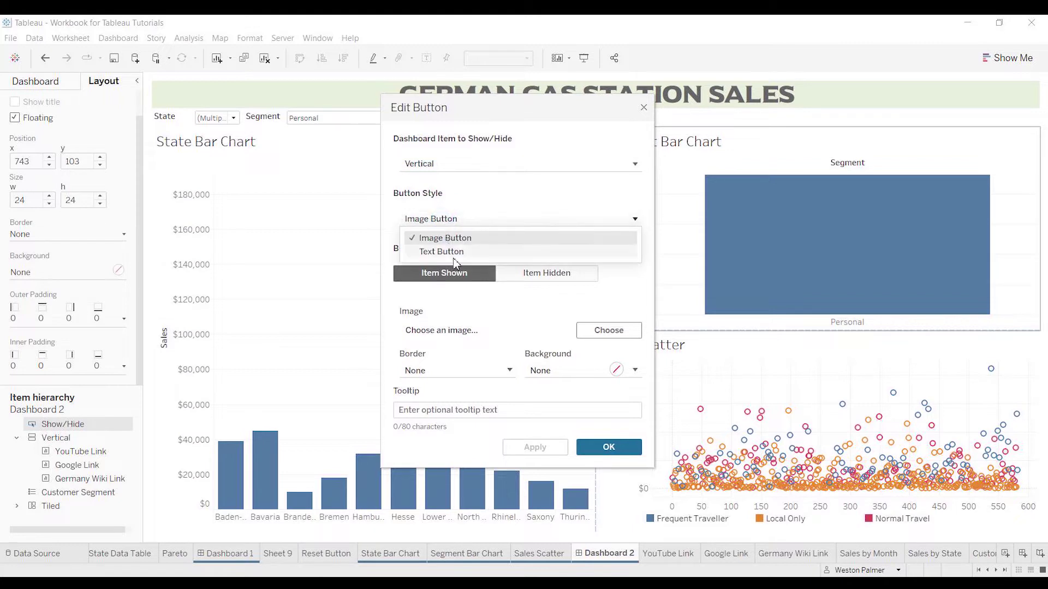
pyautogui.click(453, 253)
pyautogui.click(453, 319)
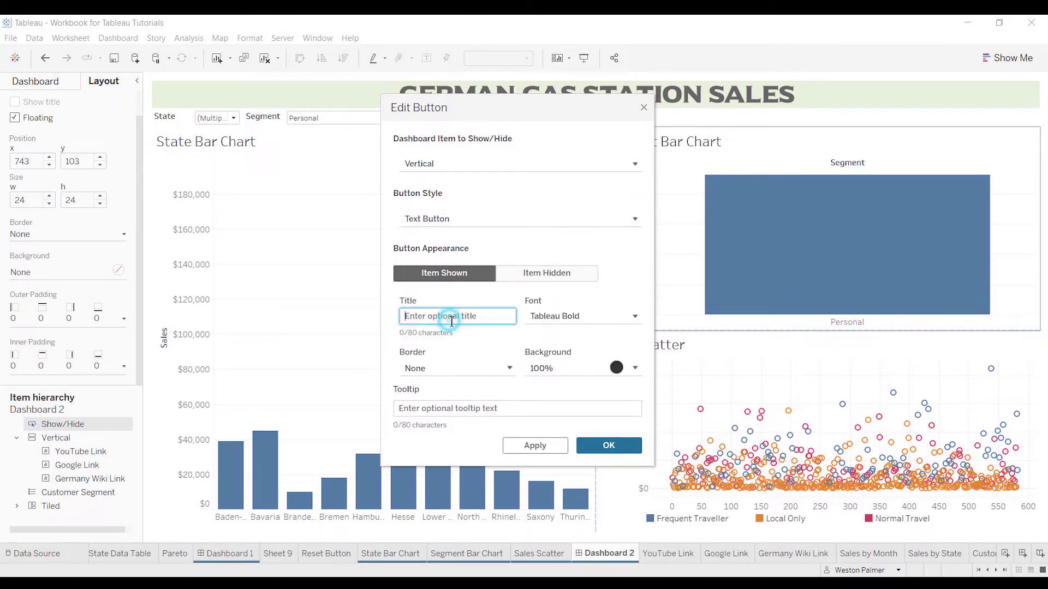
pyautogui.write('Internet links')
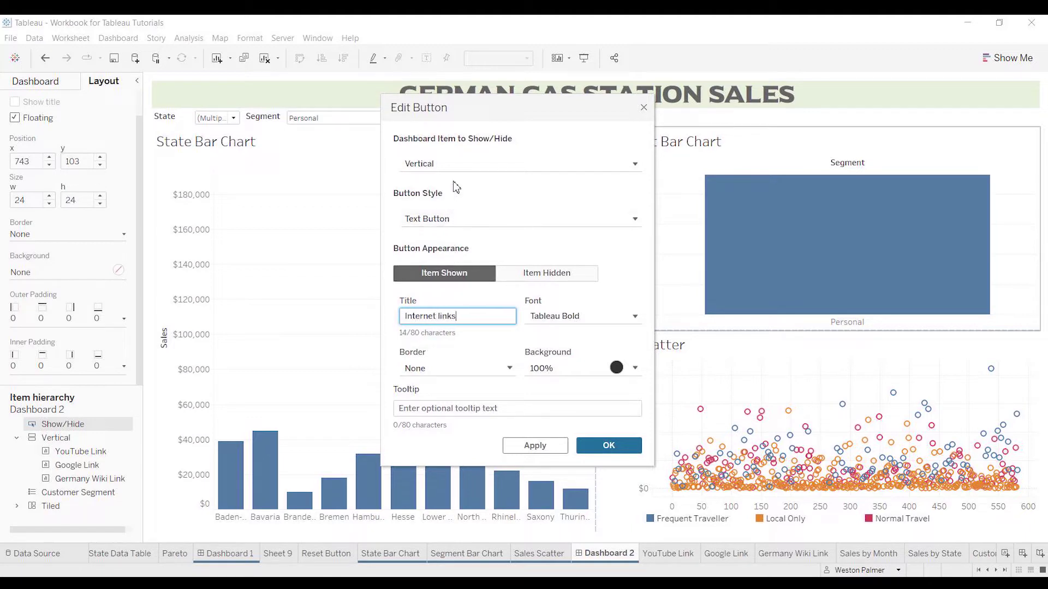
pyautogui.click(541, 274)
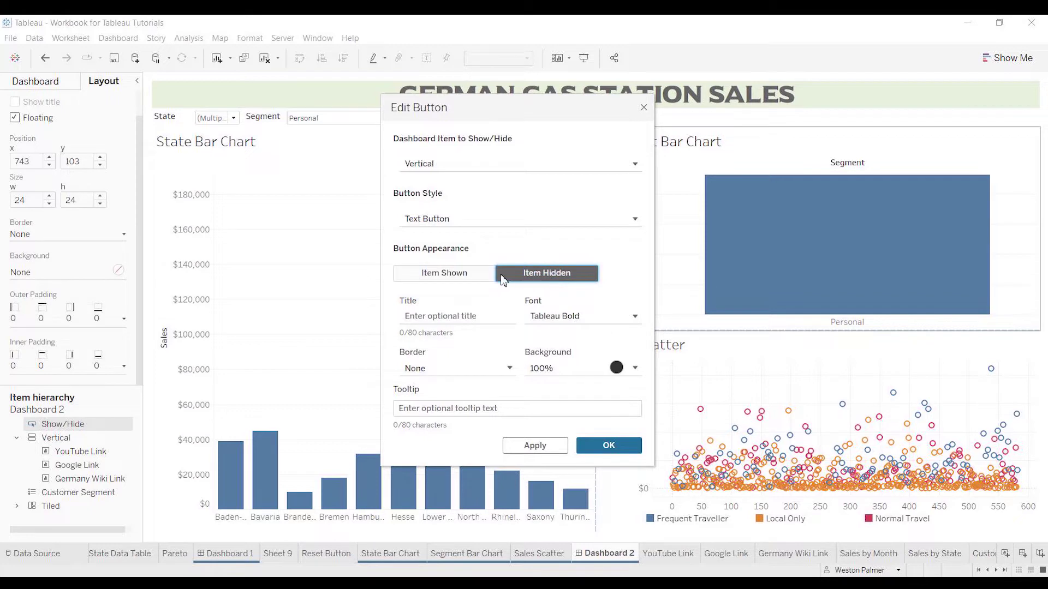
pyautogui.click(476, 317)
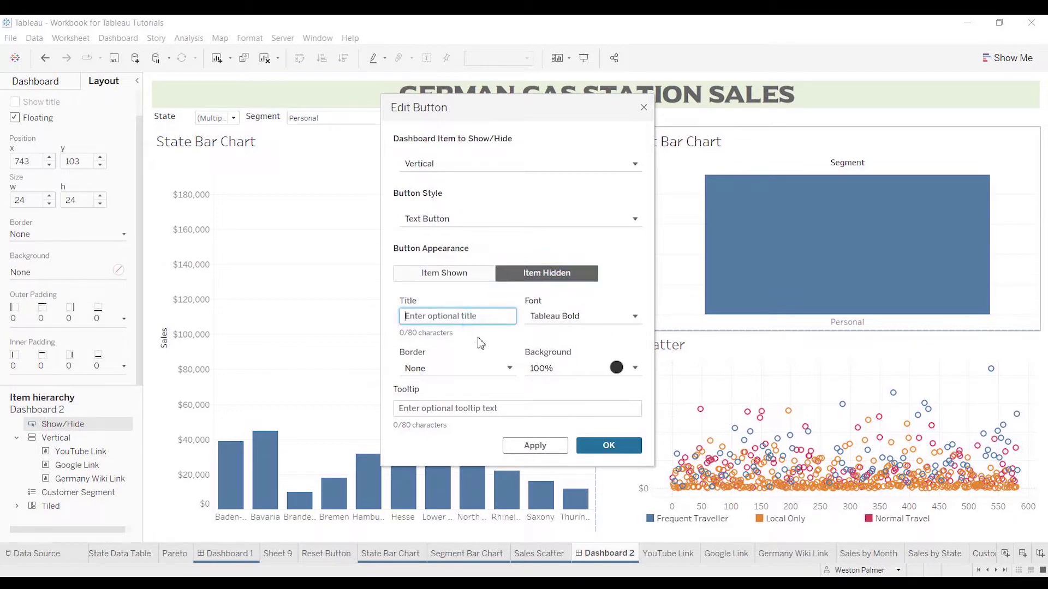
pyautogui.write('I')
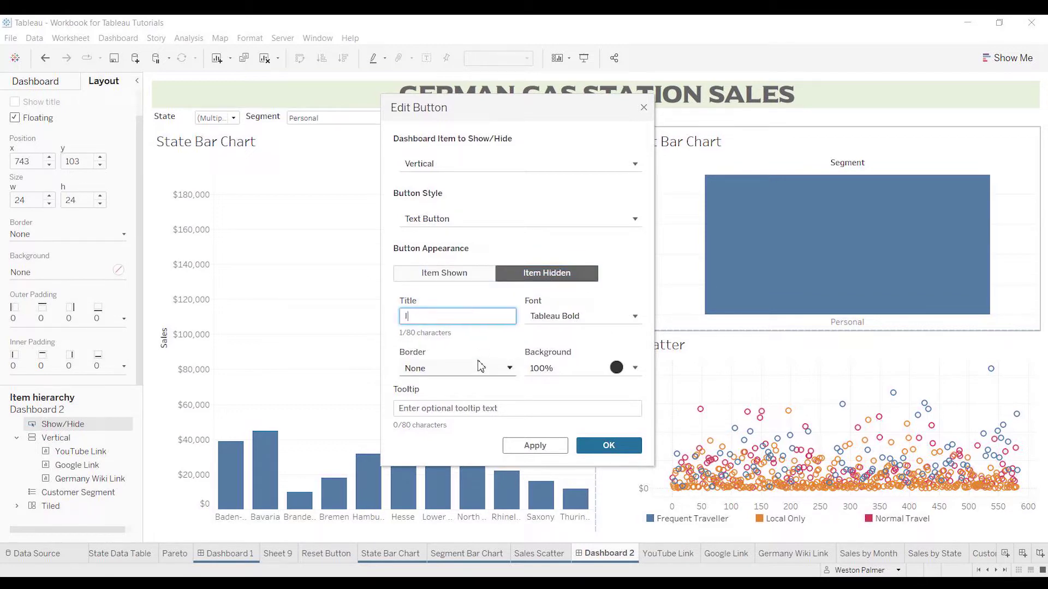
pyautogui.write('nternet links')
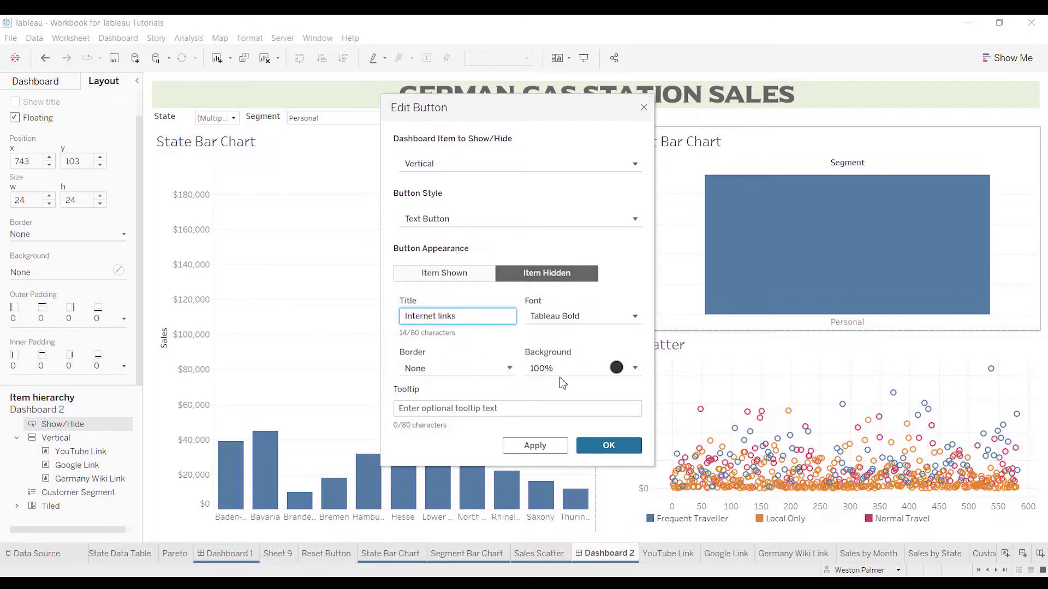
# Set the shown-state button background to yellow and apply the button settings
pyautogui.click(616, 368)
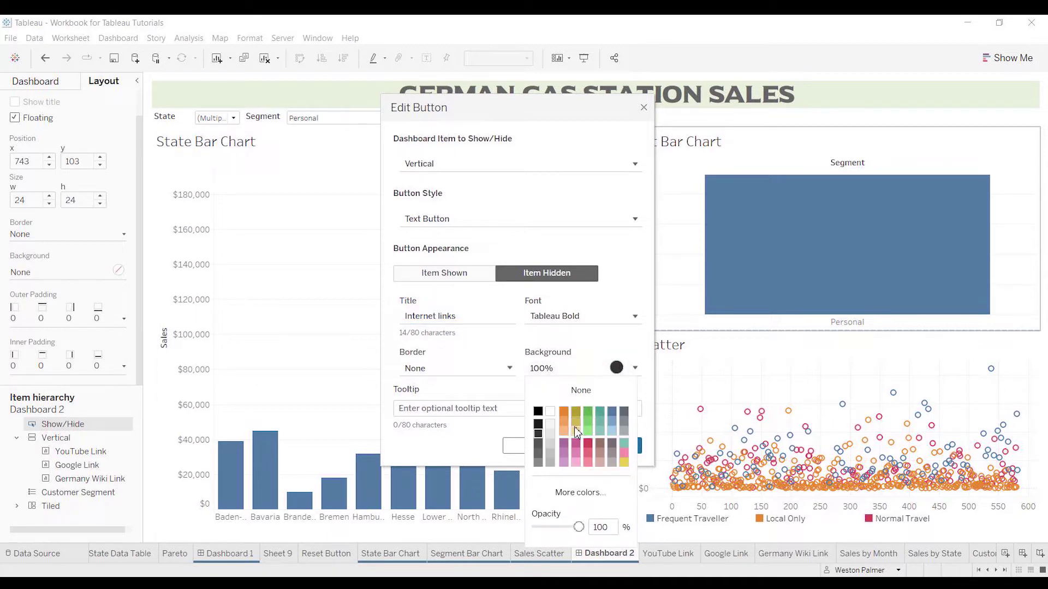
pyautogui.click(444, 272)
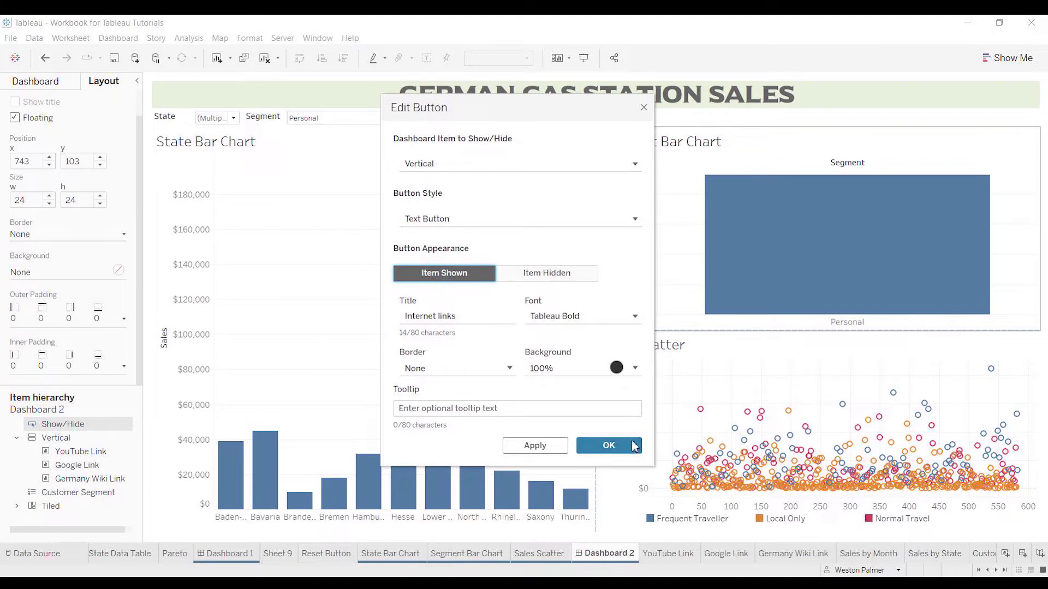
pyautogui.click(616, 368)
pyautogui.click(578, 430)
pyautogui.click(619, 264)
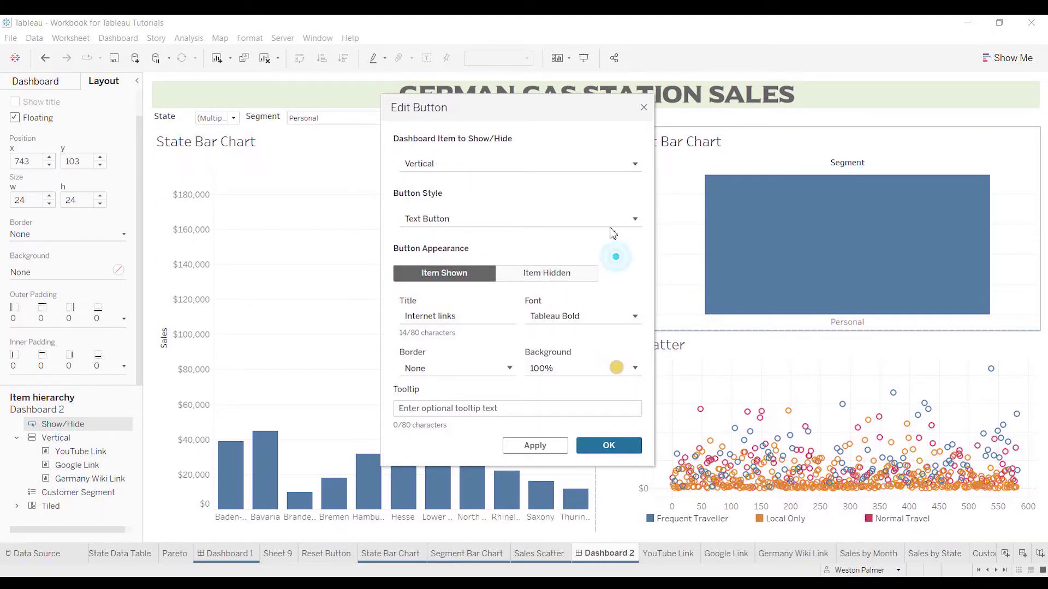
pyautogui.click(605, 445)
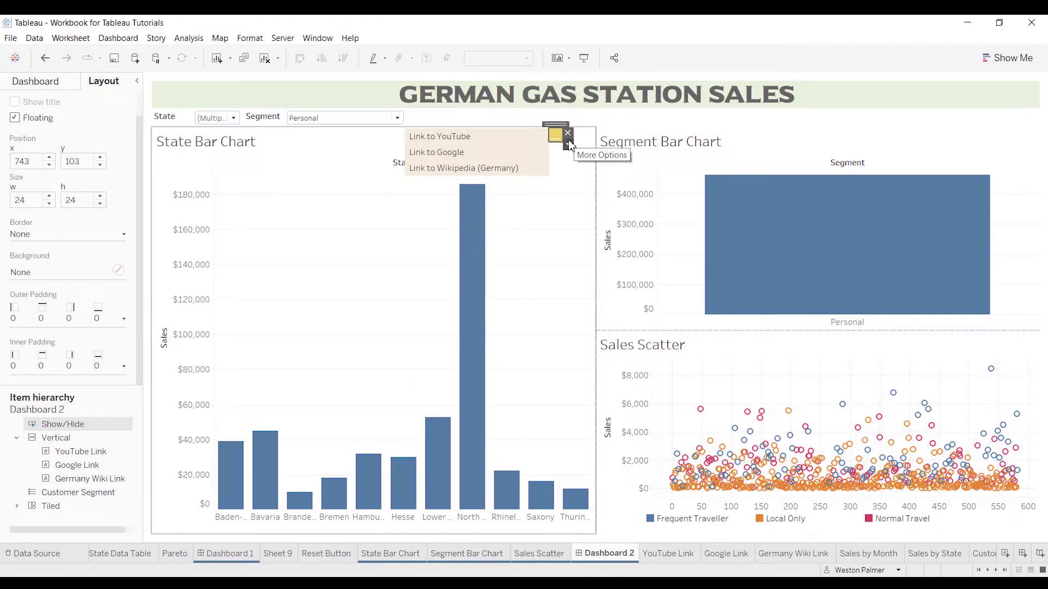
# Move the Internet links button beside the Segment filter, widen it over the link list, and collapse the list
pyautogui.moveTo(564, 143); pyautogui.dragTo(464, 112)
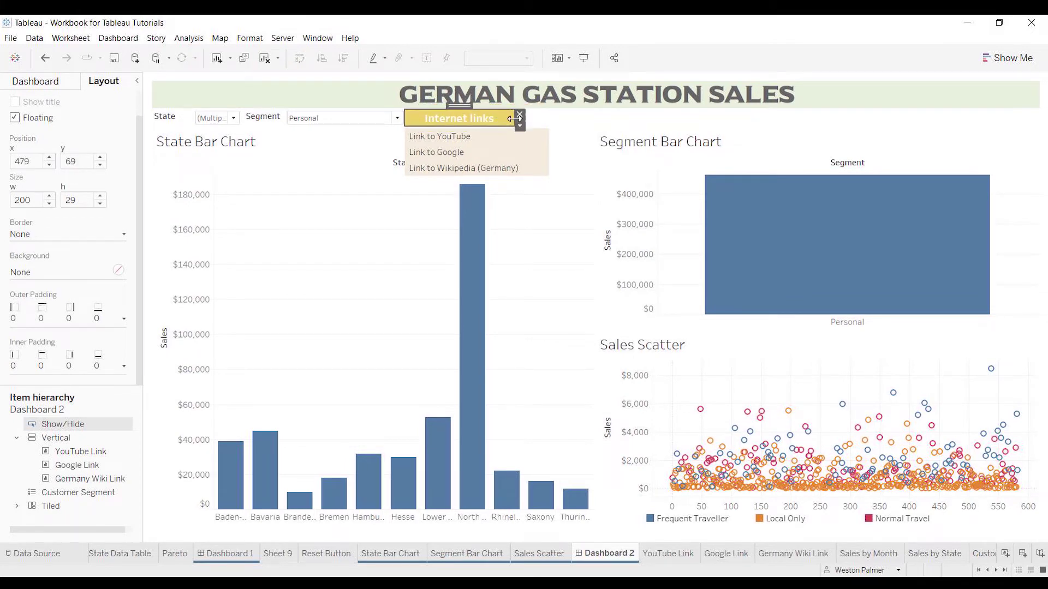
pyautogui.click(513, 117)
pyautogui.moveTo(526, 125); pyautogui.dragTo(552, 122)
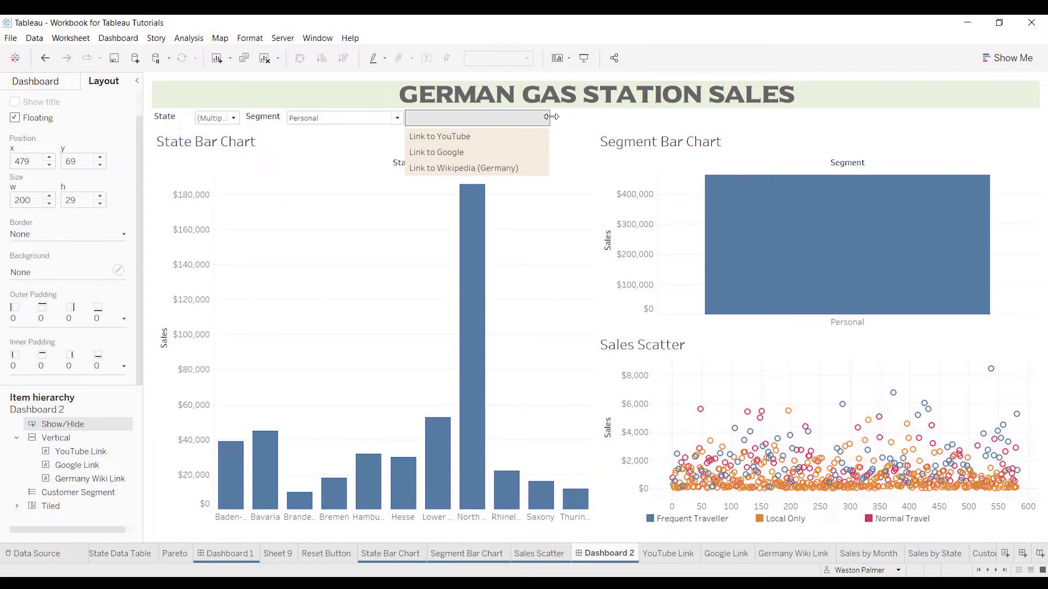
pyautogui.click(557, 225)
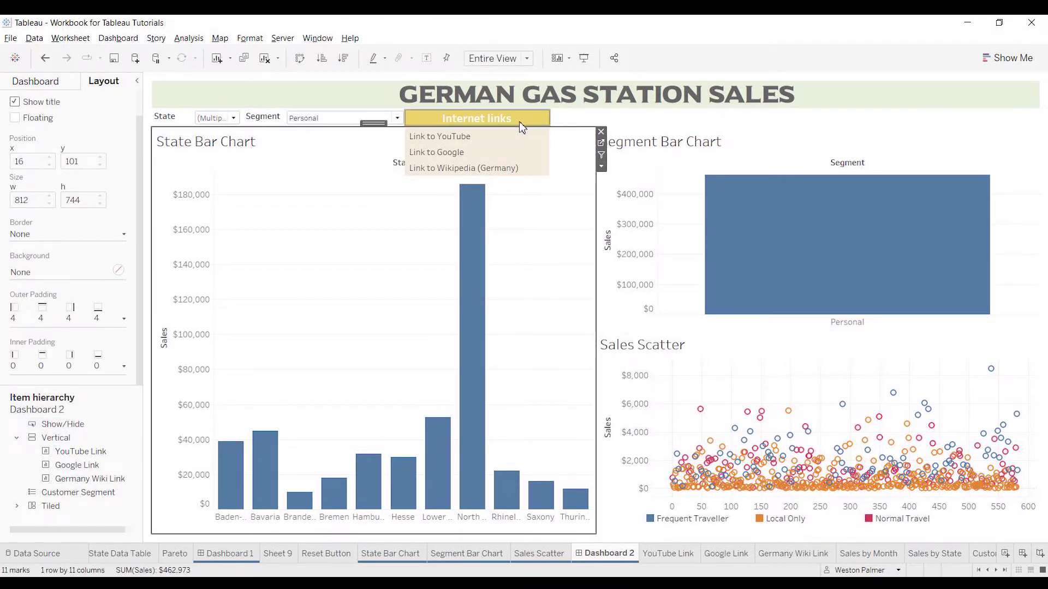
pyautogui.click(511, 203)
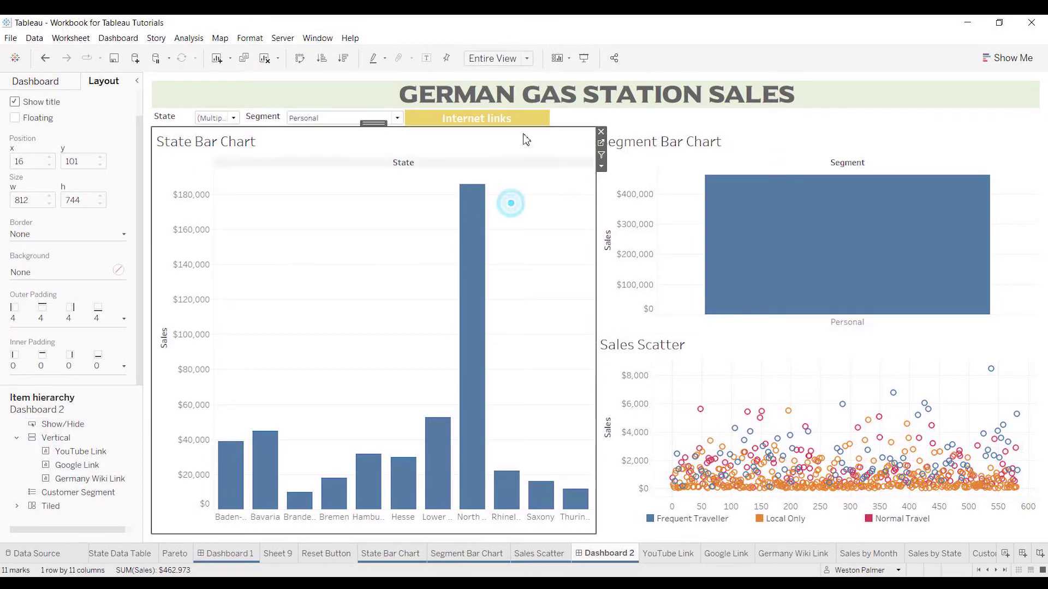
pyautogui.click(584, 57)
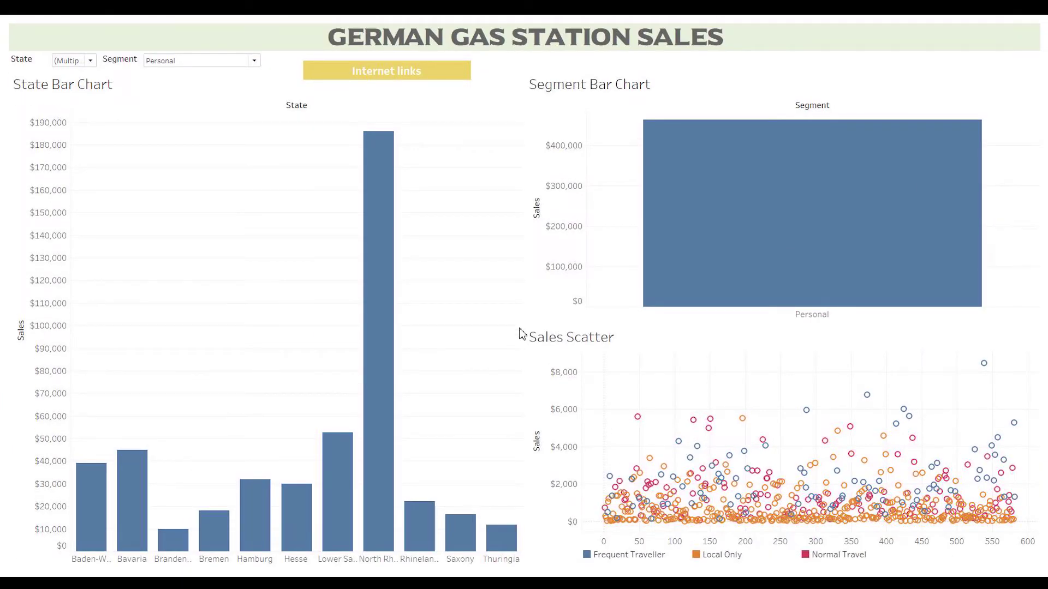
pyautogui.click(405, 82)
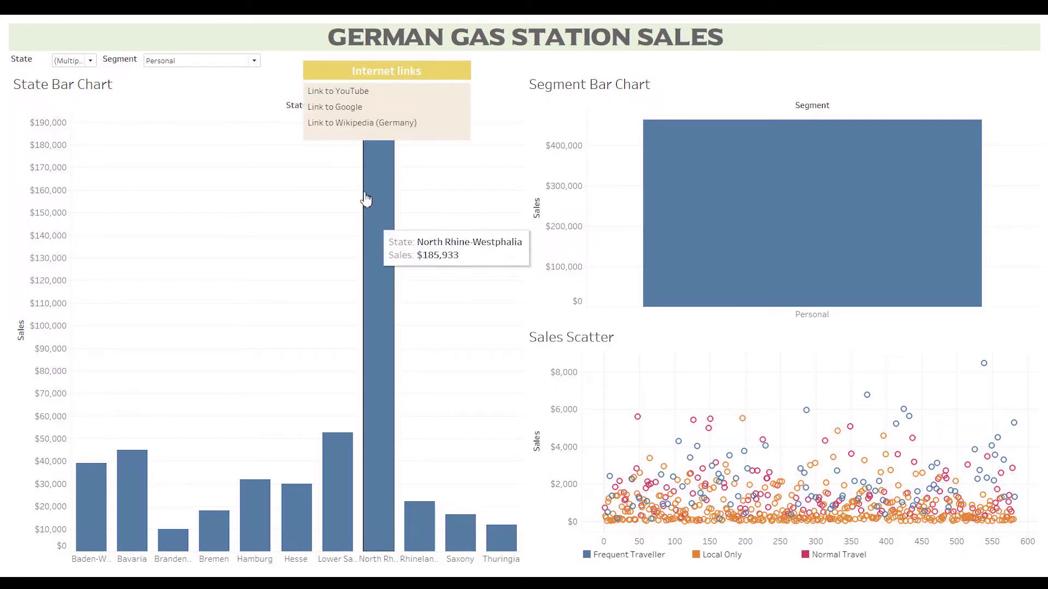
pyautogui.click(410, 70)
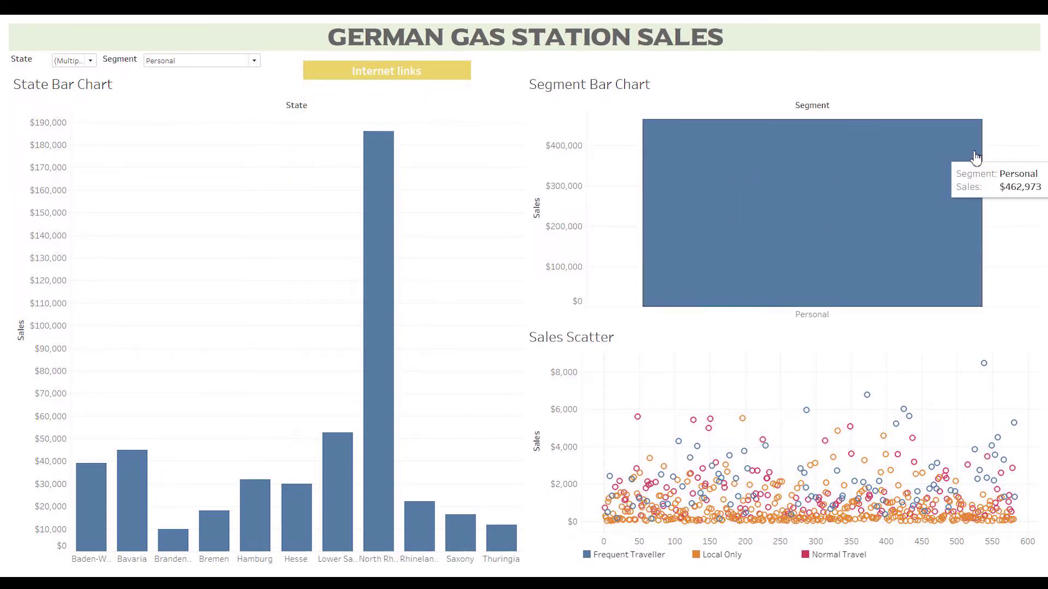
pyautogui.press('Escape')
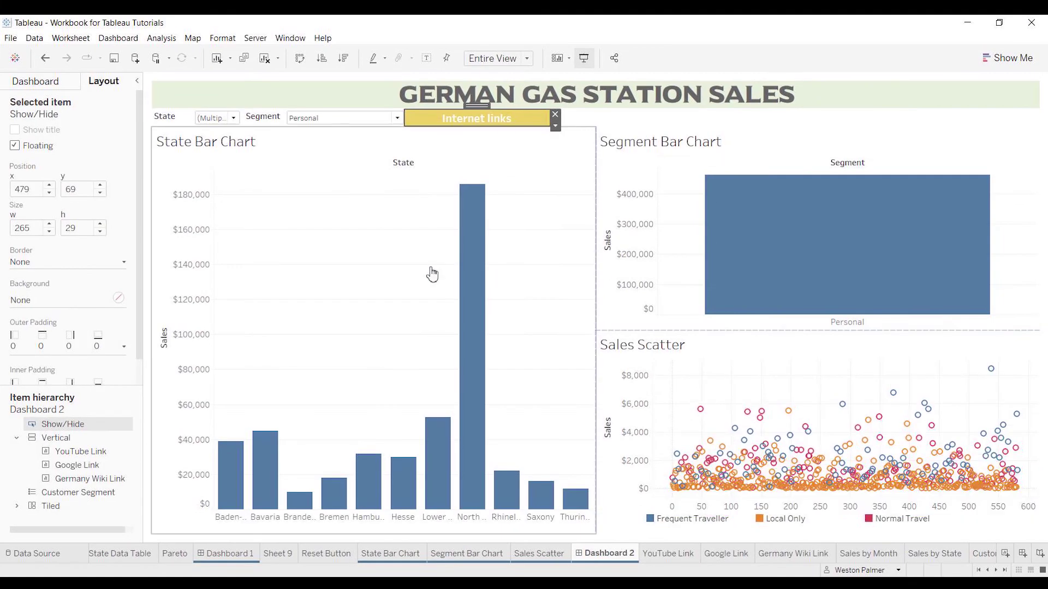
# Start a Go to URL dashboard action named 'Youtube link' and deselect Germany Wiki Link as a source
pyautogui.click(123, 39)
pyautogui.click(169, 208)
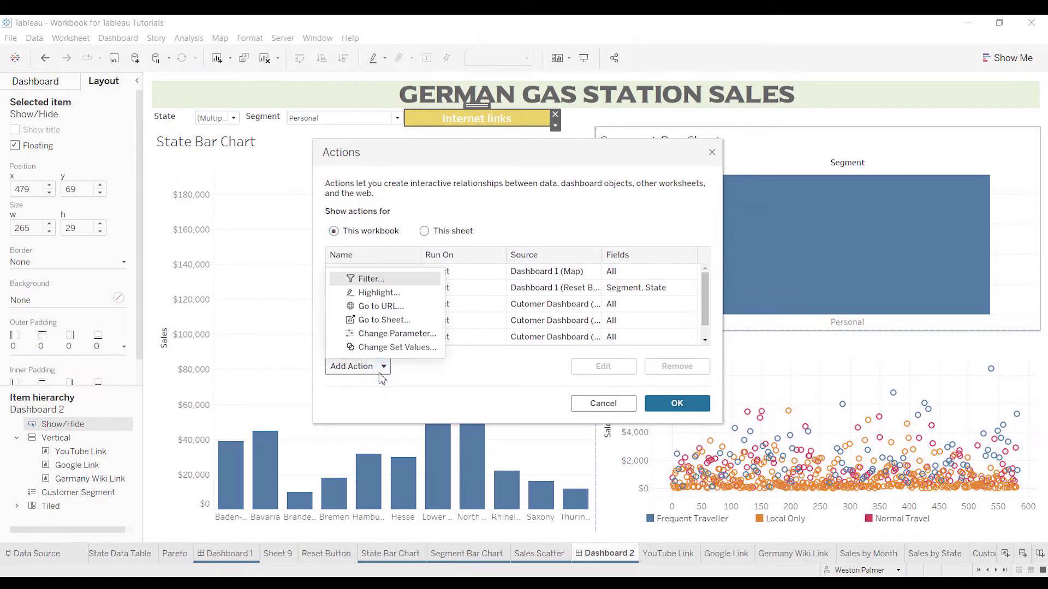
pyautogui.click(385, 307)
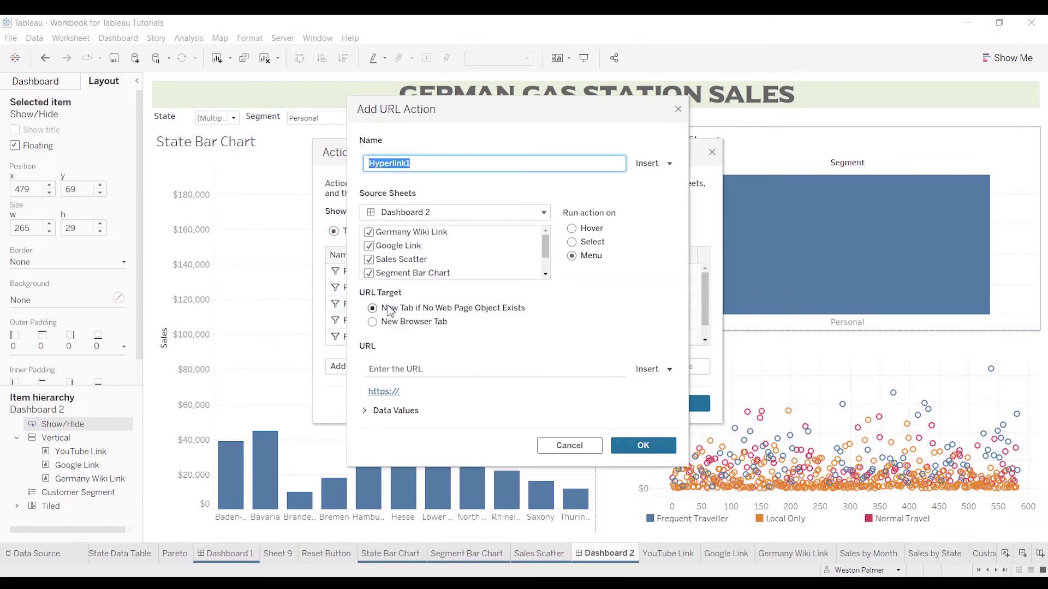
pyautogui.write('Youtube')
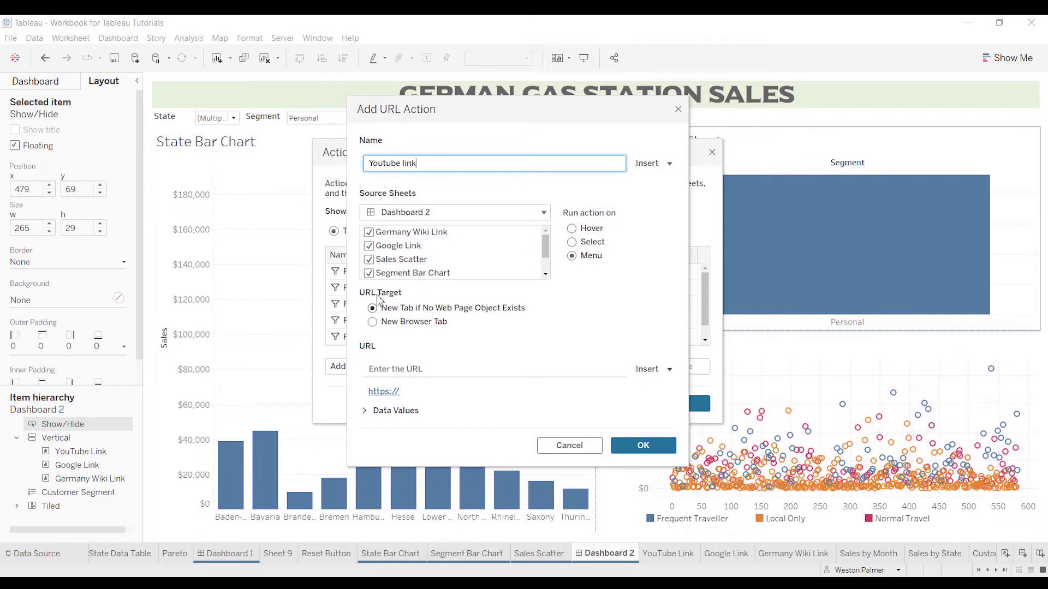
pyautogui.click(369, 232)
pyautogui.scroll(-1, 547, 252)
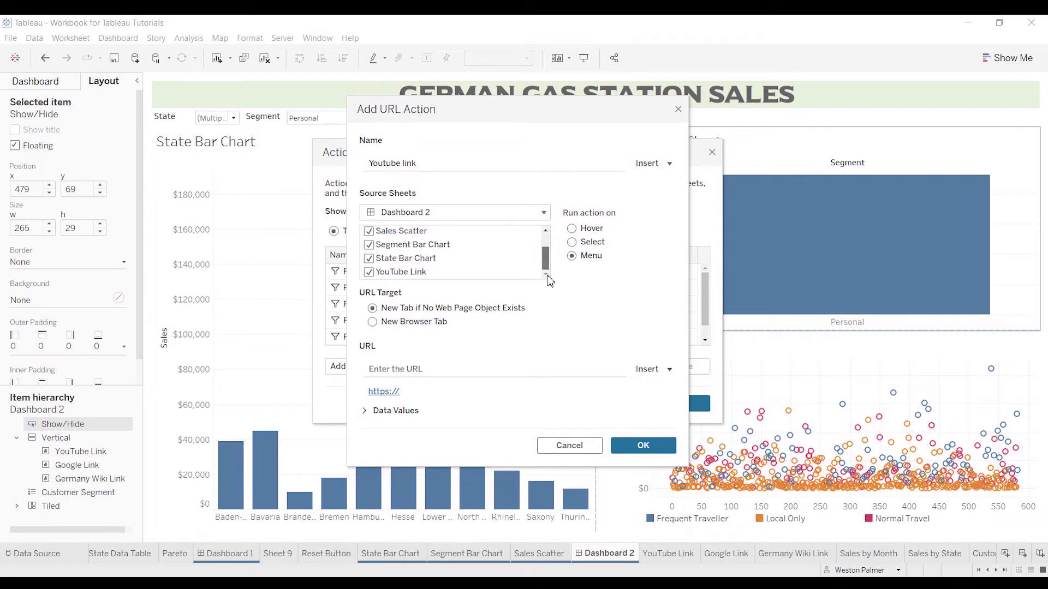
# Leave YouTube Link as the action's only source sheet
pyautogui.click(369, 272)
pyautogui.click(369, 258)
pyautogui.click(369, 245)
pyautogui.click(369, 231)
pyautogui.click(369, 272)
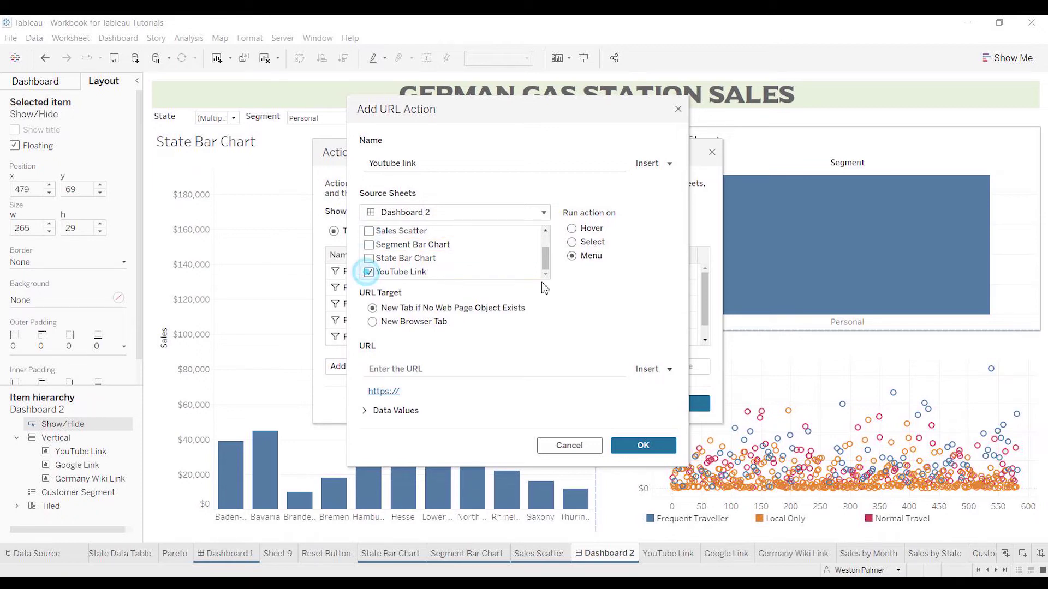
pyautogui.moveTo(548, 263); pyautogui.dragTo(545, 243)
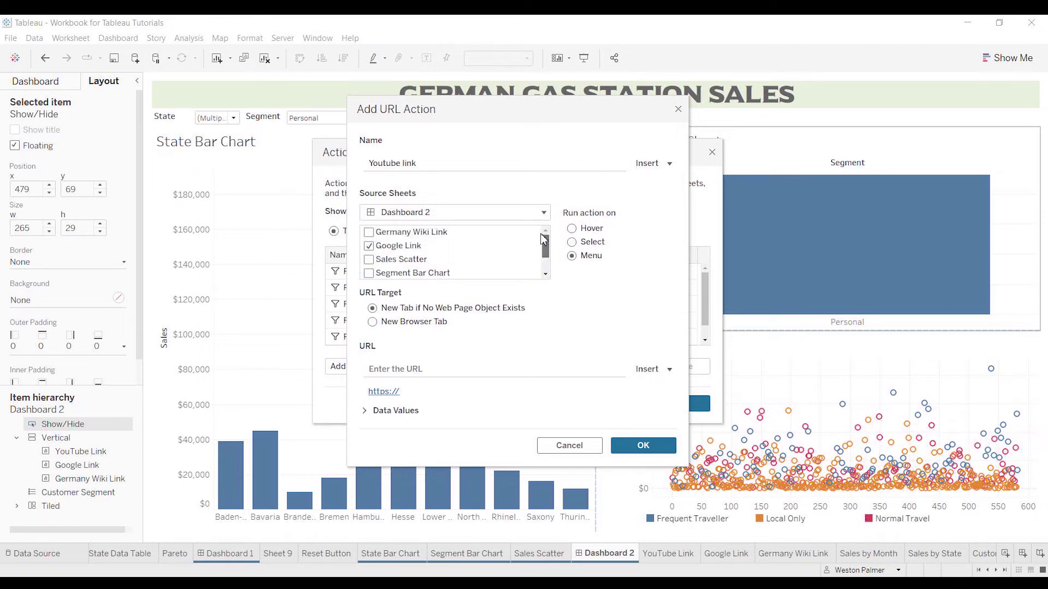
pyautogui.click(369, 246)
pyautogui.click(369, 246)
# Set the URL to Youtube.com, run the action on Select, and save it
pyautogui.click(437, 369)
pyautogui.click(437, 371)
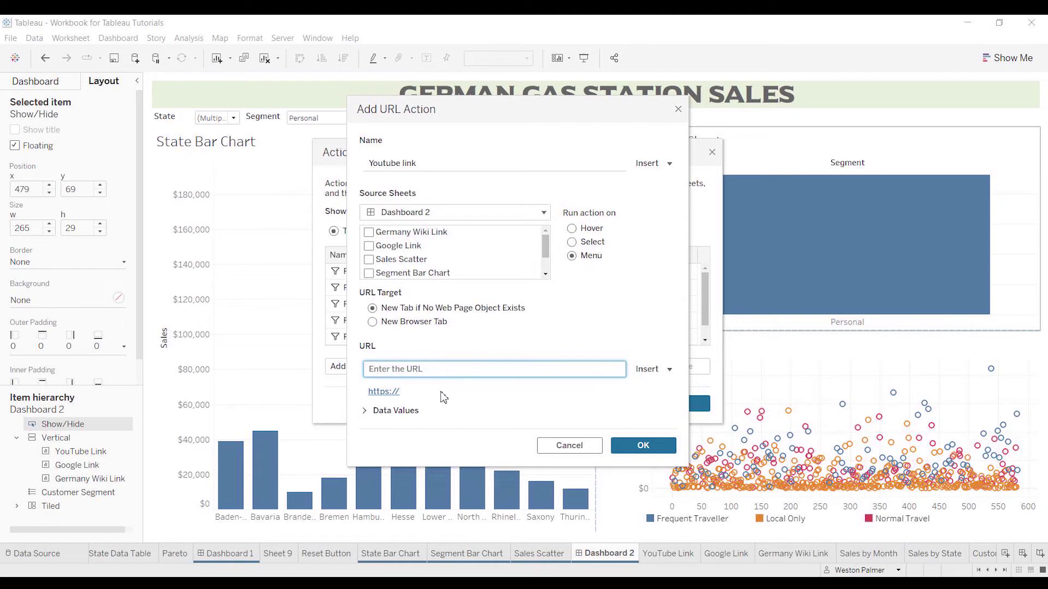
pyautogui.write('Youtube.com')
pyautogui.click(572, 242)
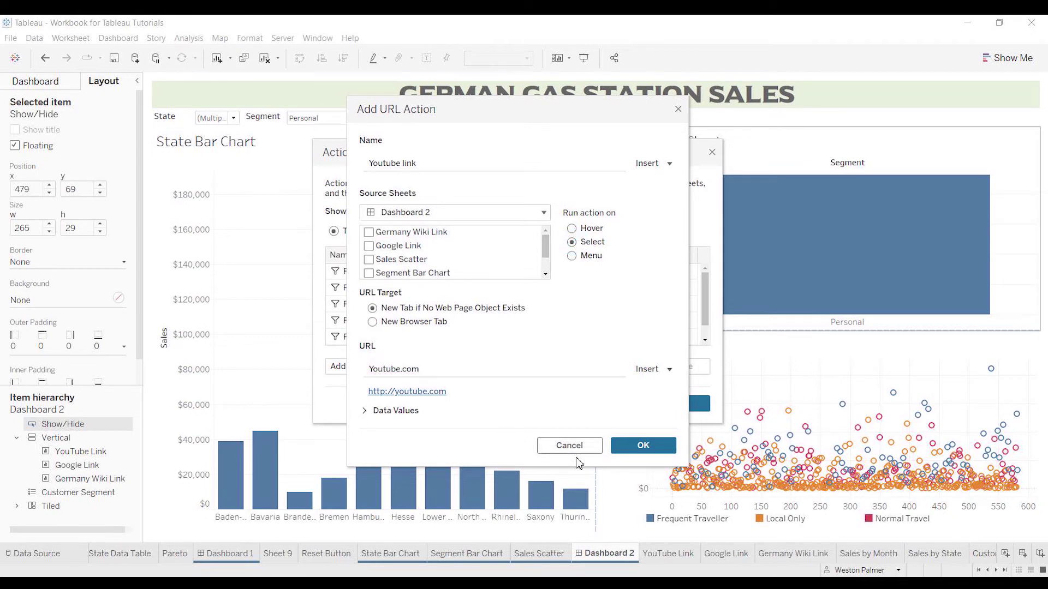
pyautogui.click(646, 445)
# Start a new URL action and exclude Germany Wiki Link, Sales Scatter and Segment Bar Chart as sources
pyautogui.click(367, 370)
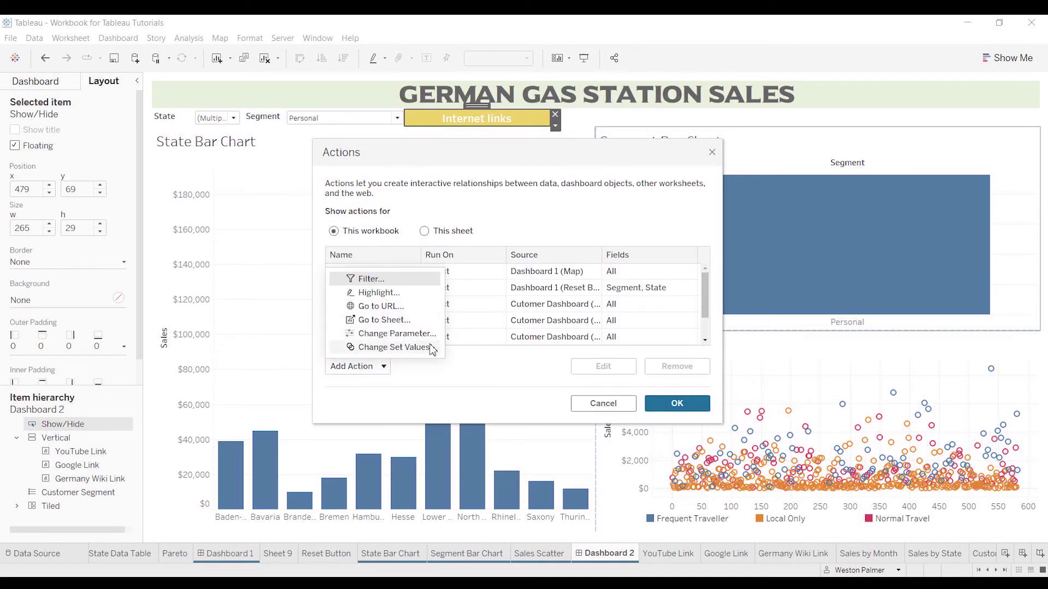
pyautogui.press('Escape')
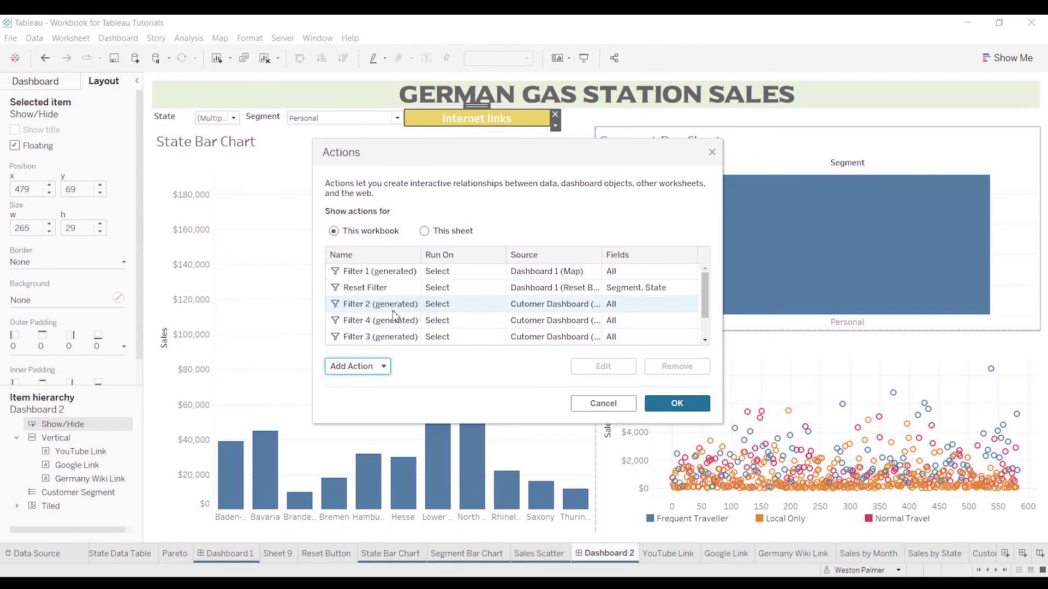
pyautogui.click(390, 233)
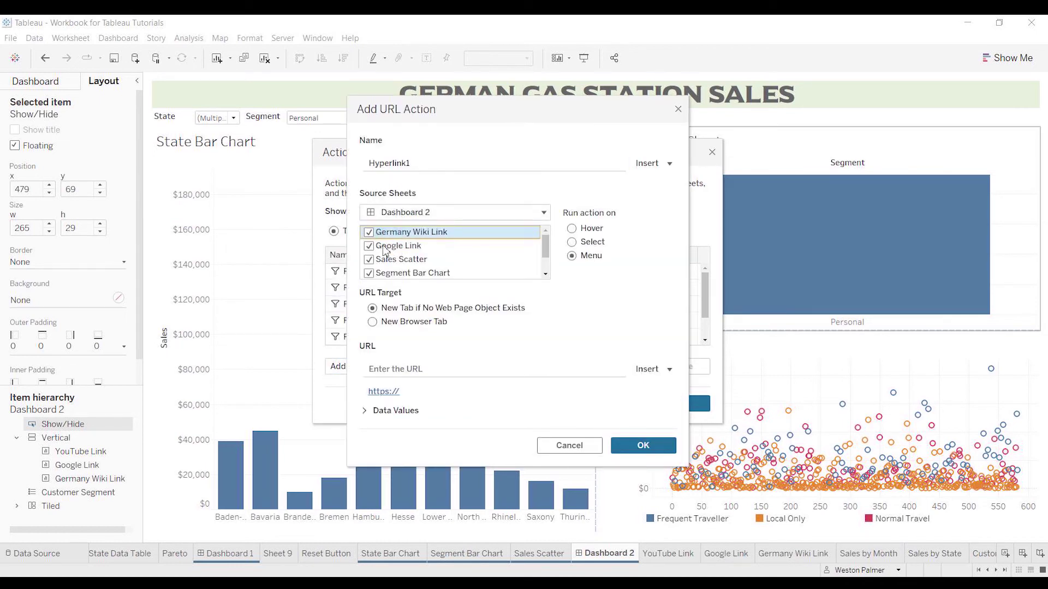
pyautogui.click(369, 232)
pyautogui.click(371, 260)
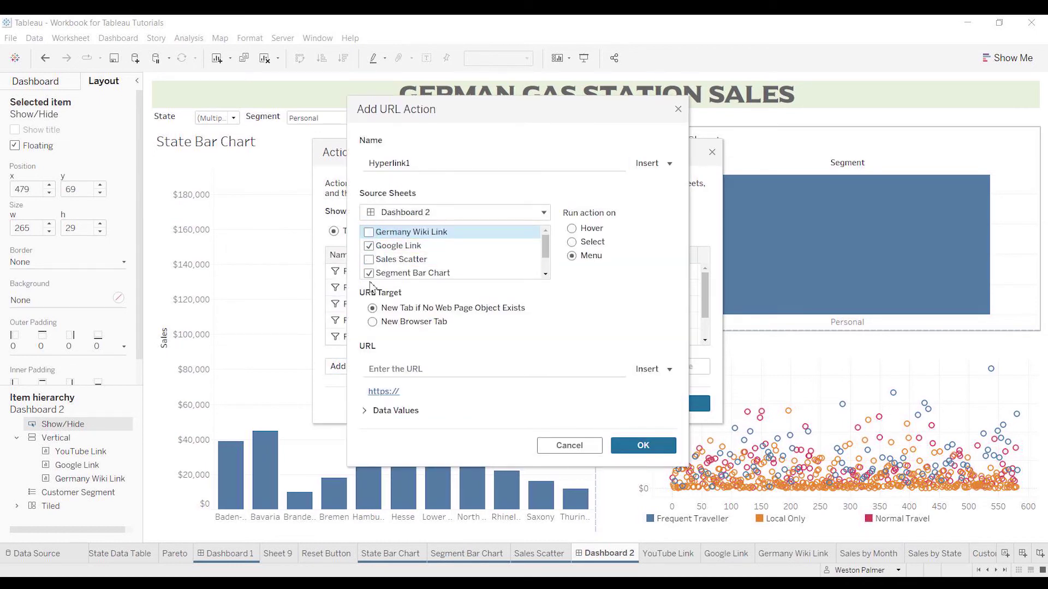
pyautogui.click(369, 273)
# Also exclude State Bar Chart and YouTube Link, leaving Google Link as the only source sheet
pyautogui.click(544, 245)
pyautogui.moveTo(545, 245); pyautogui.dragTo(545, 258)
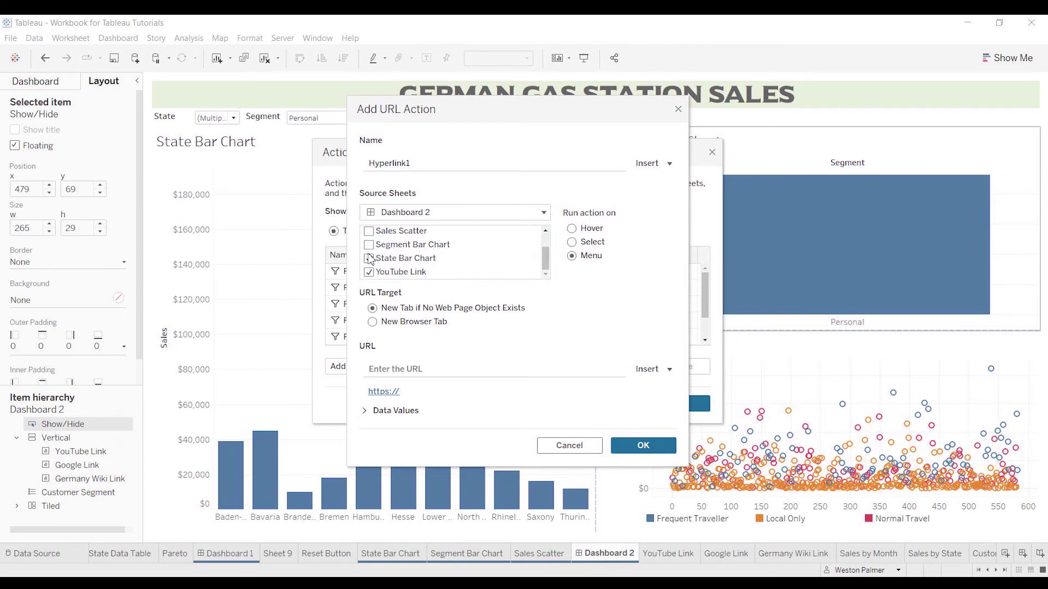
pyautogui.click(369, 272)
pyautogui.click(369, 259)
pyautogui.moveTo(547, 262); pyautogui.dragTo(546, 246)
# Set the action to run on Select and begin renaming Hyperlink1, starting with 'G'
pyautogui.click(571, 241)
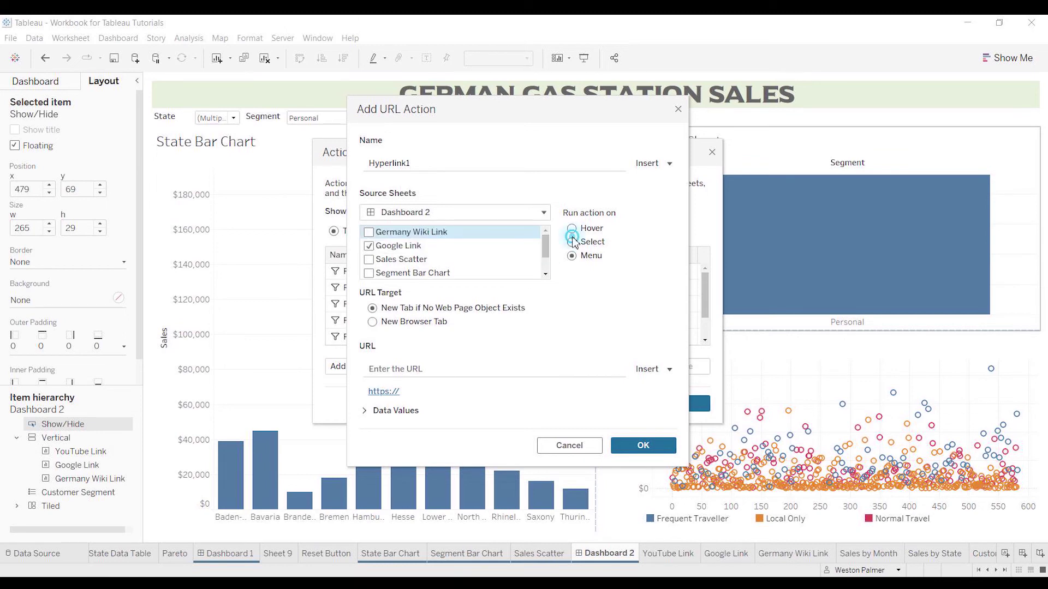
pyautogui.doubleClick(415, 163)
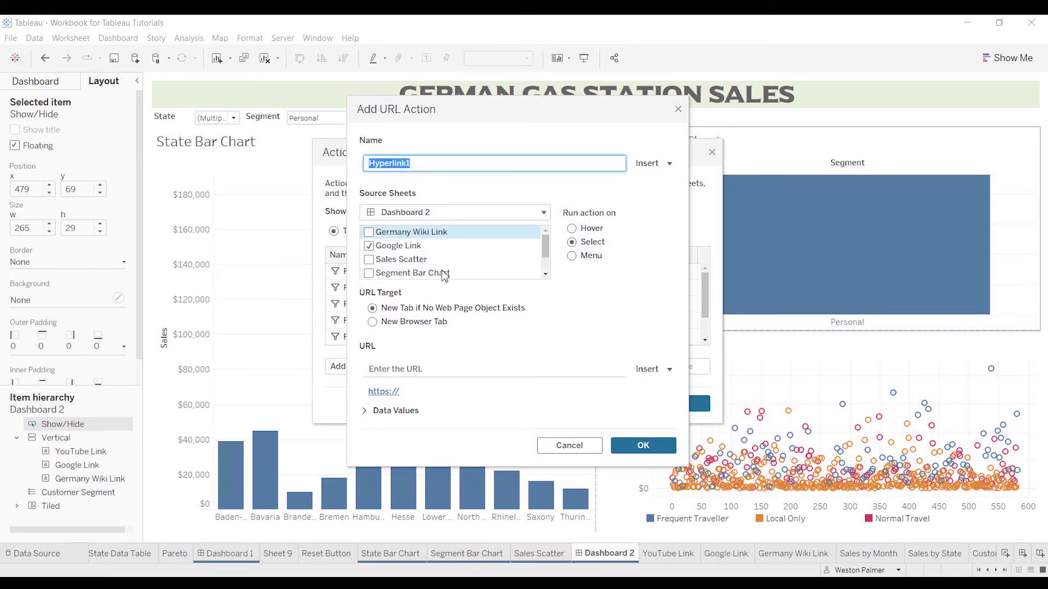
pyautogui.write('G')
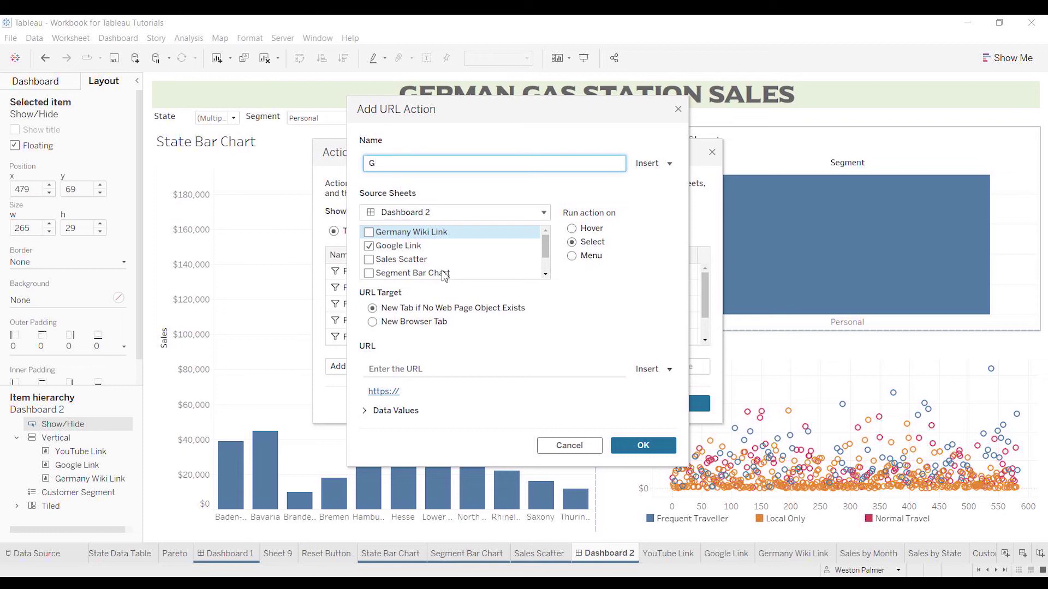